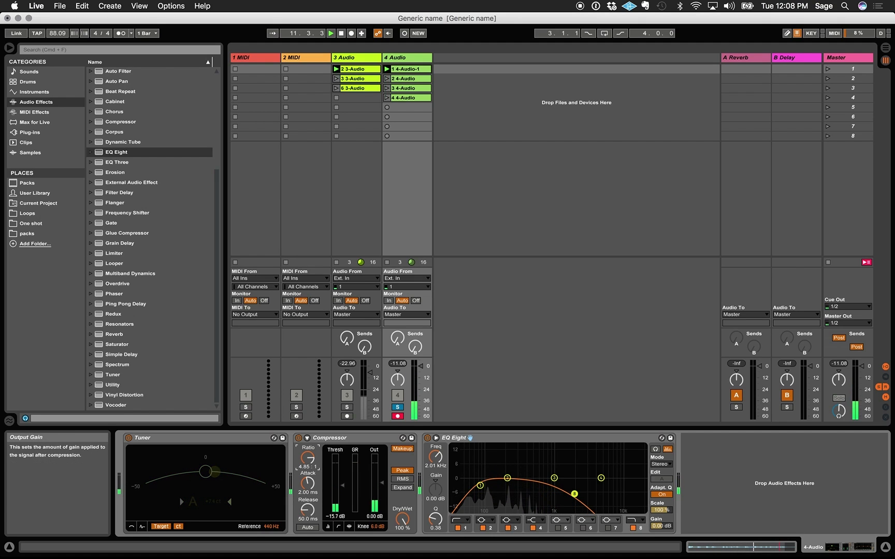
# Pull the EQ Eight curve's upper end down to about 1.64 kHz and insert a Gate at the start of the 4 Audio chain.
pyautogui.moveTo(555, 478); pyautogui.dragTo(543, 478)
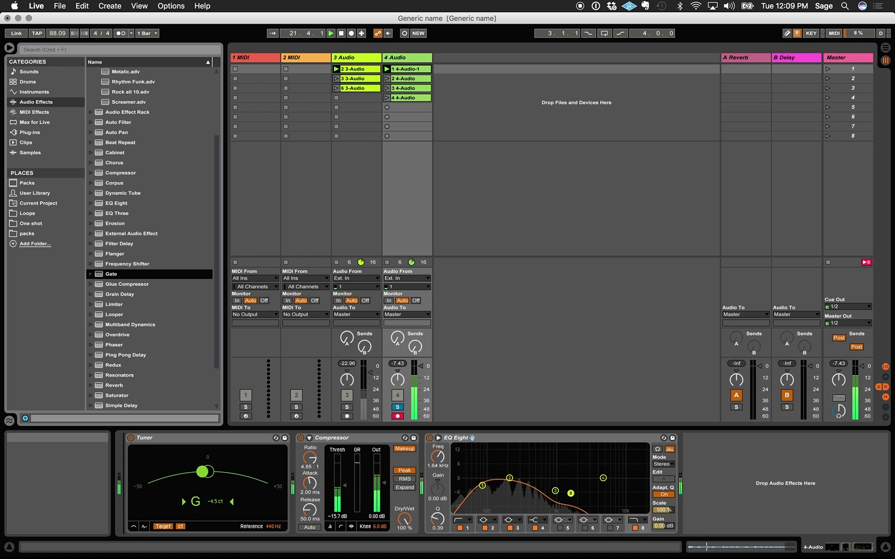
pyautogui.moveTo(112, 274); pyautogui.dragTo(139, 493)
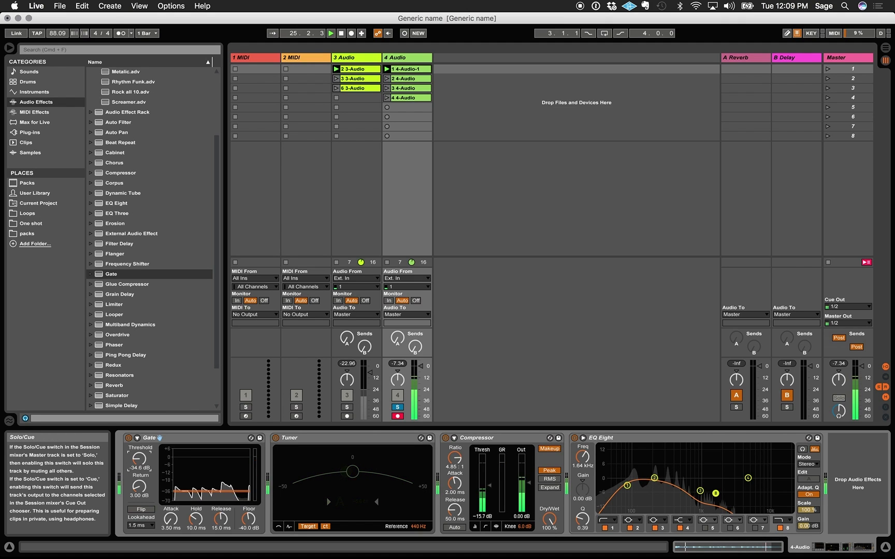
# Unsolo the 4 Audio track and set the decay time of the Reverb on return track A to 1.28 s during playback.
pyautogui.click(397, 407)
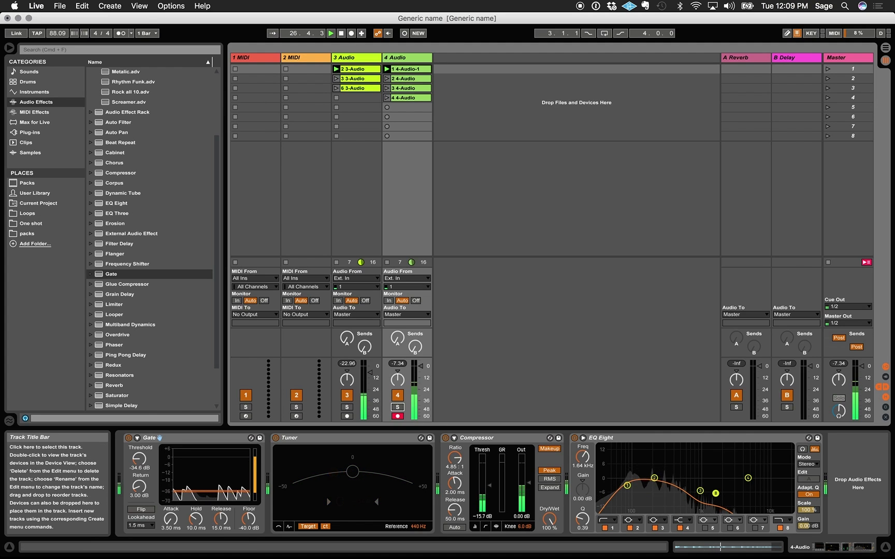
pyautogui.click(355, 57)
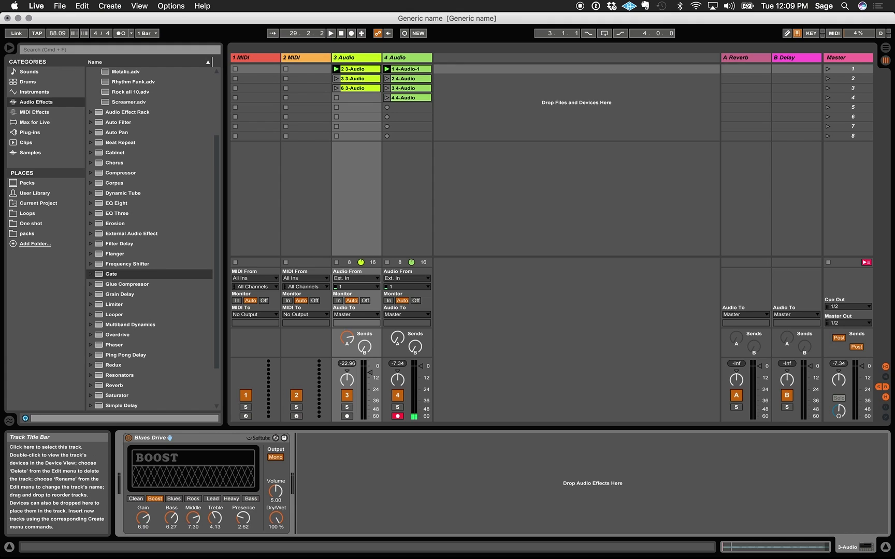
pyautogui.click(745, 58)
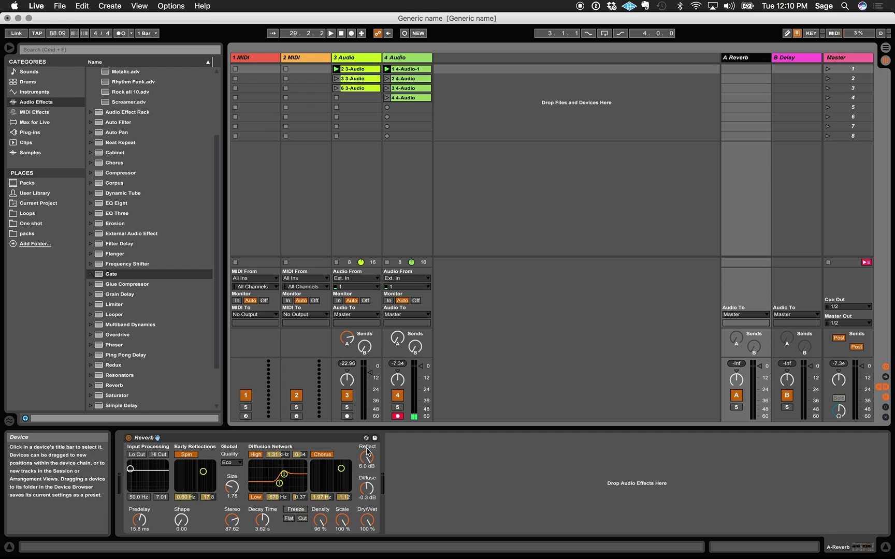
pyautogui.press('space')
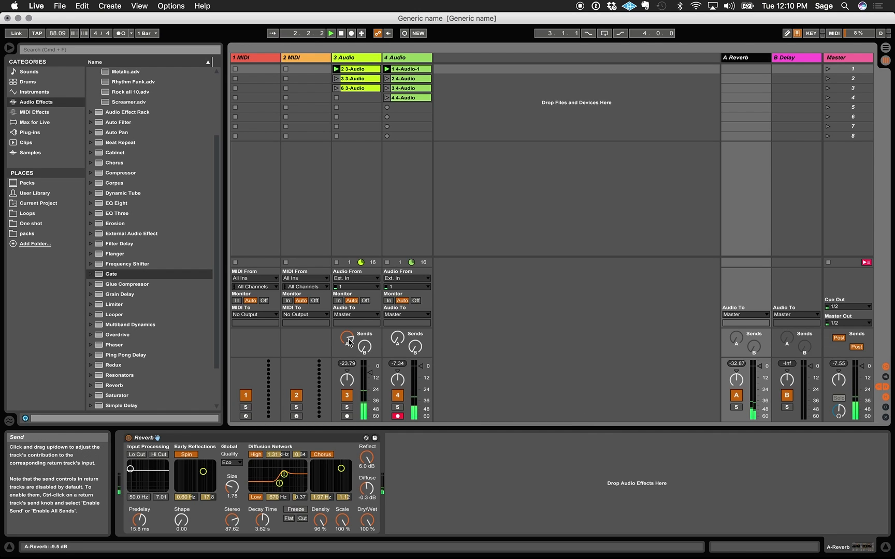
pyautogui.moveTo(263, 520); pyautogui.dragTo(263, 534)
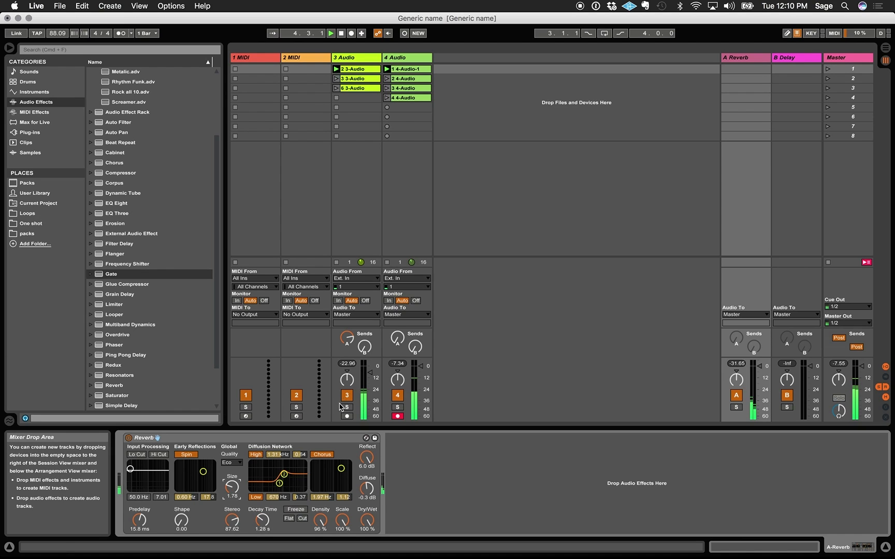
# Adjust the 3 Audio track's volume to about -2.6 dB.
pyautogui.click(369, 375)
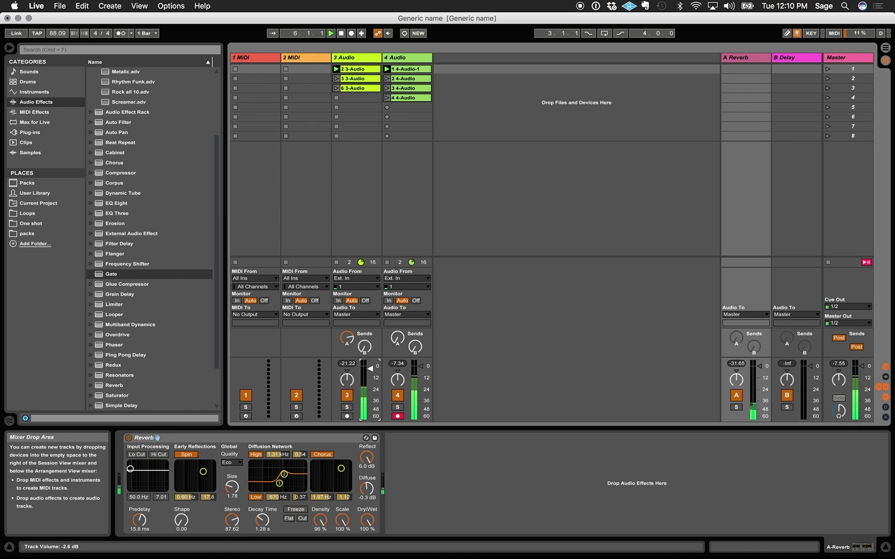
pyautogui.moveTo(370, 371); pyautogui.dragTo(369, 371)
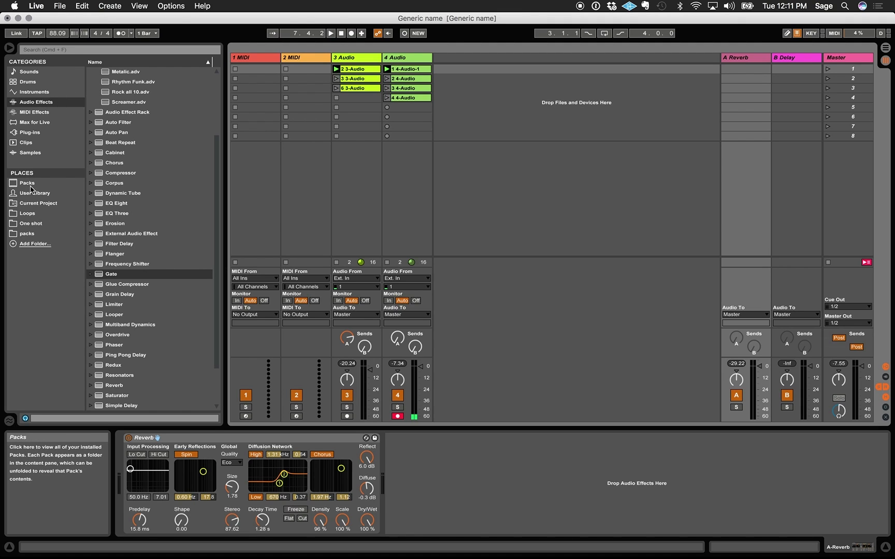
# Preview drum loops in the DRUM_LOOPS folder of the packs place, including DD_Drum_86_Lp3b.wav and DD_Drum_85_Lp2b.wav.
pyautogui.click(34, 234)
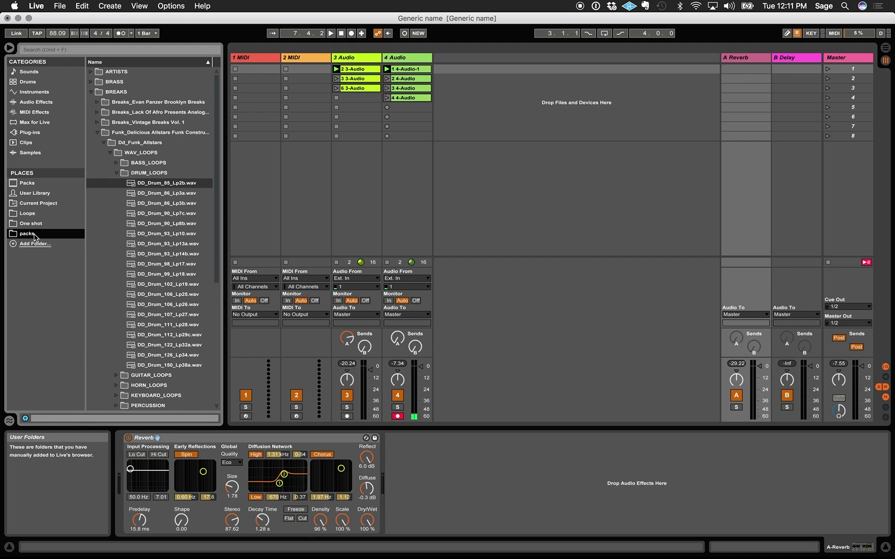
pyautogui.click(145, 174)
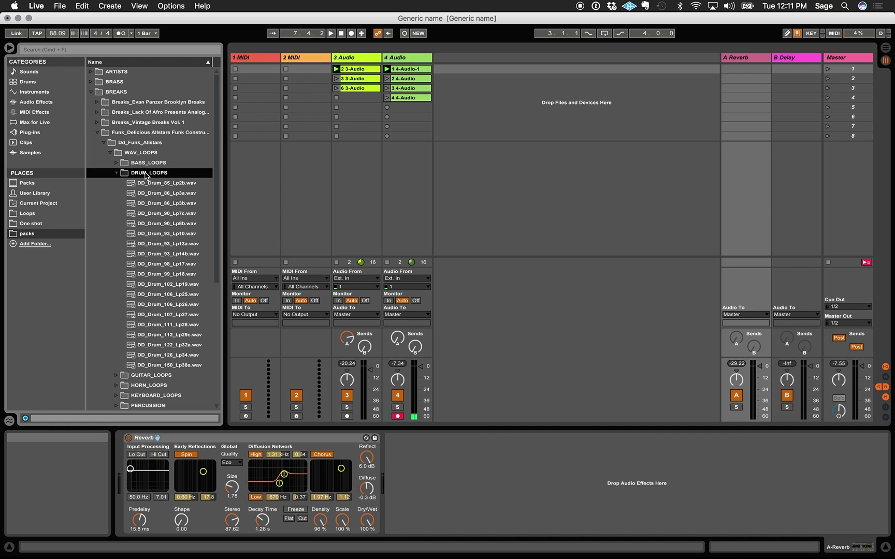
pyautogui.click(146, 184)
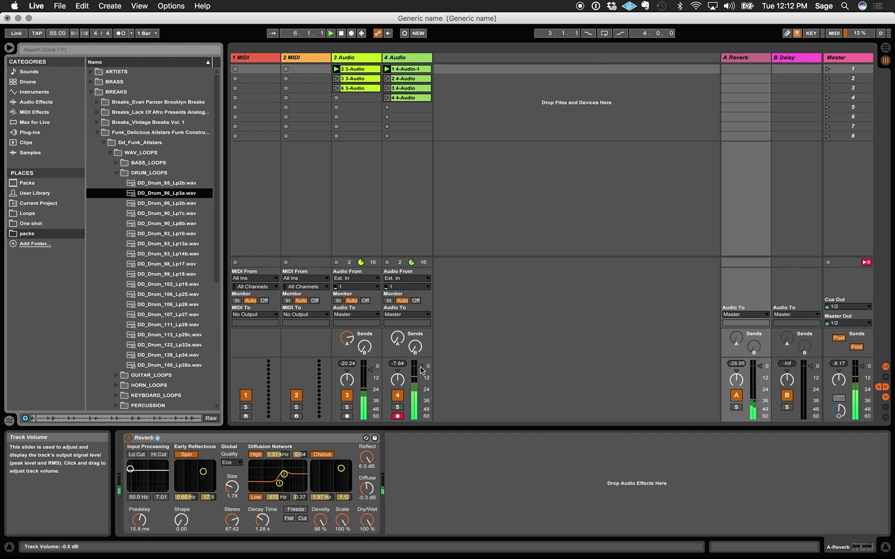
pyautogui.press('Down')
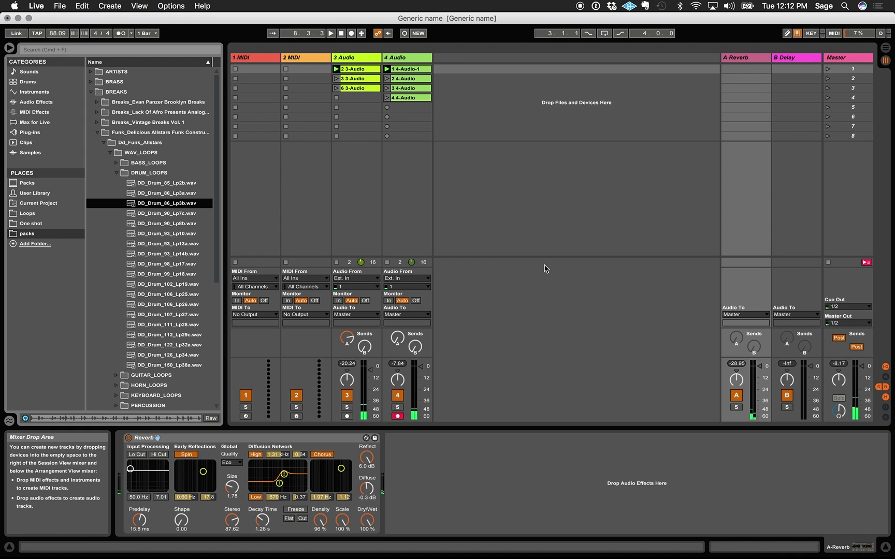
pyautogui.click(167, 173)
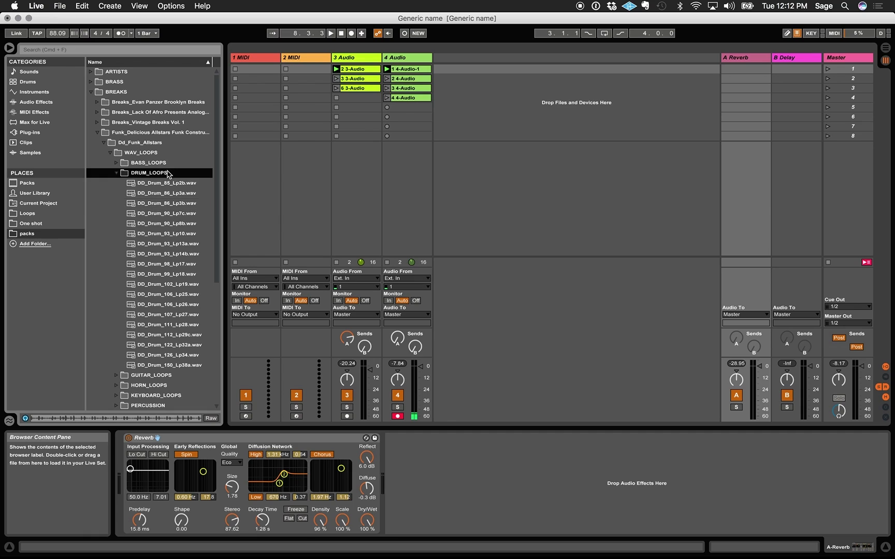
pyautogui.click(168, 184)
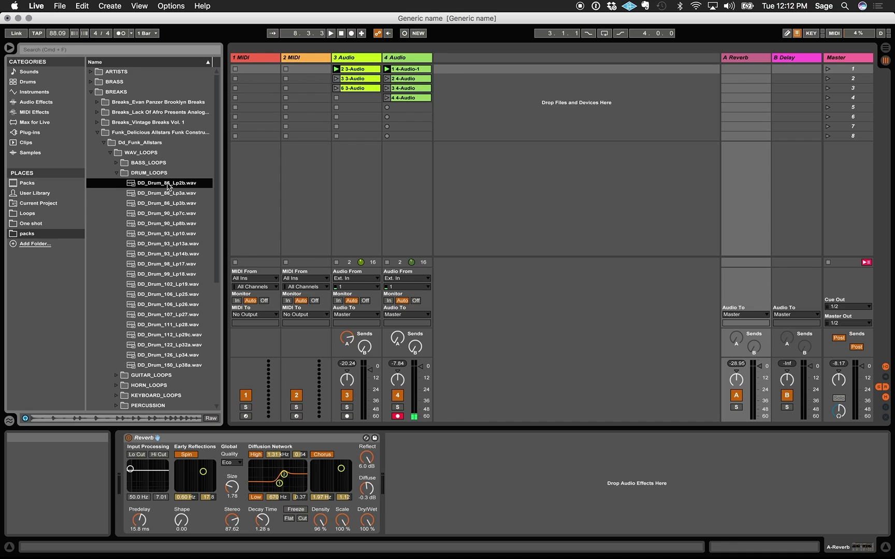
# Try DD_Drum_85_Lp2b.wav as a launched clip on a new audio track with its volume lowered.
pyautogui.moveTo(168, 185); pyautogui.dragTo(456, 73)
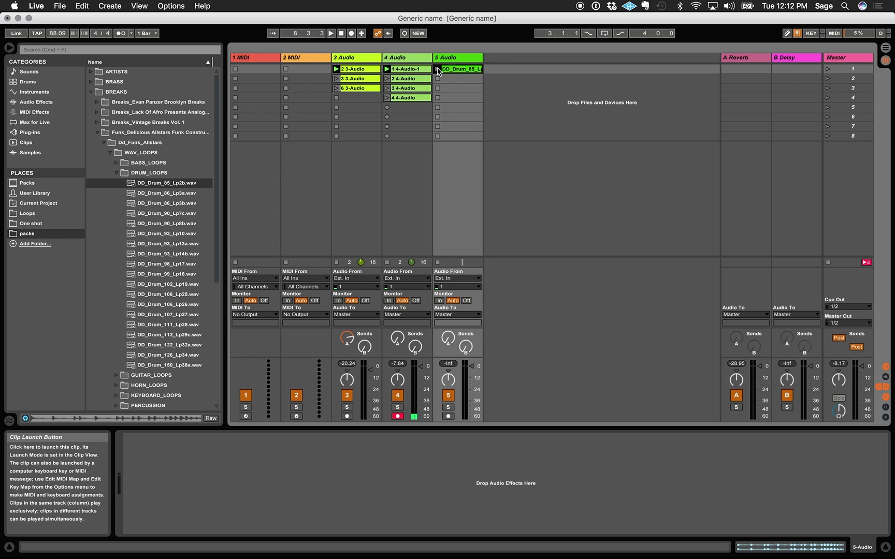
pyautogui.click(438, 71)
pyautogui.moveTo(465, 367); pyautogui.dragTo(465, 386)
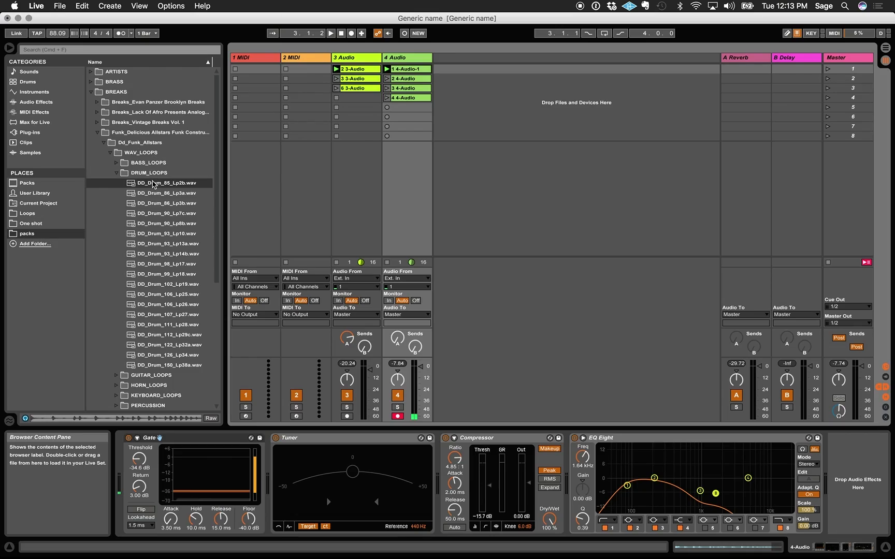
# Slice DD_Drum_85_Lp2b.wav to a new MIDI track with one slice per transient and the built-in preset, and launch the clip.
pyautogui.rightClick(154, 184)
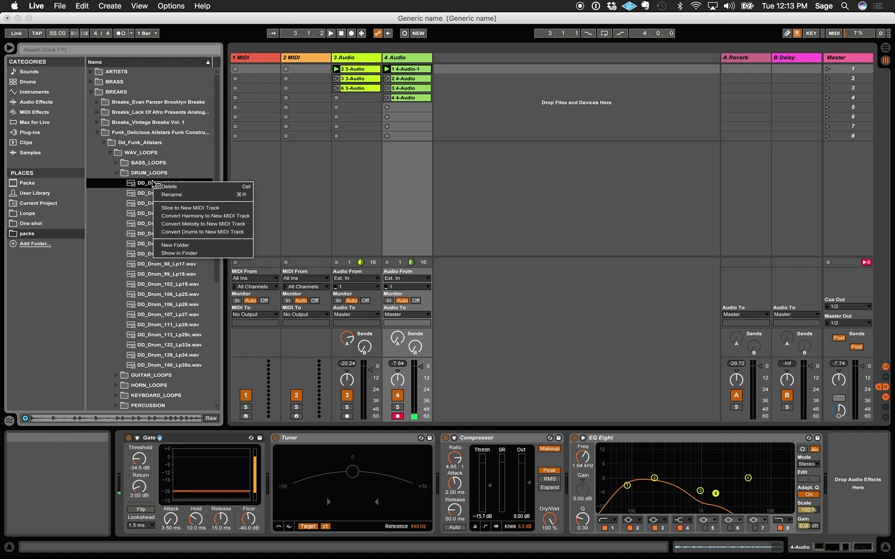
pyautogui.click(180, 207)
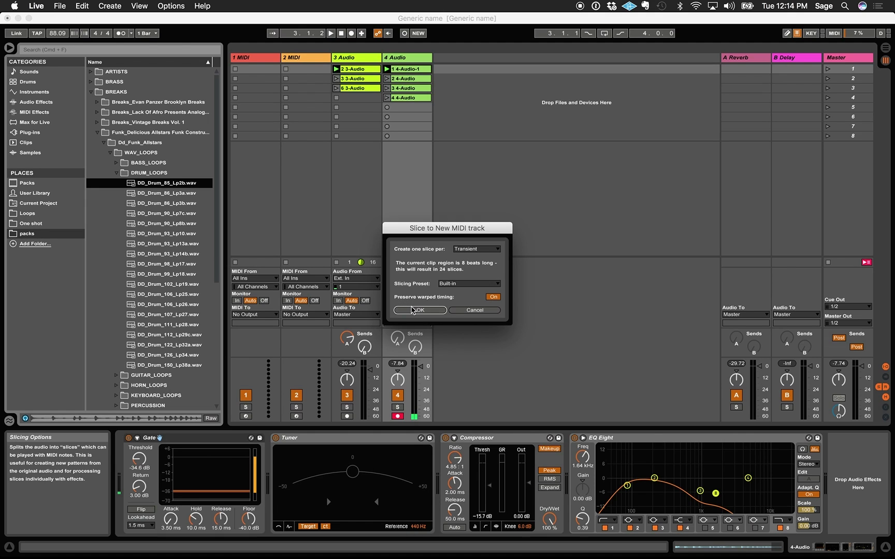
pyautogui.click(477, 250)
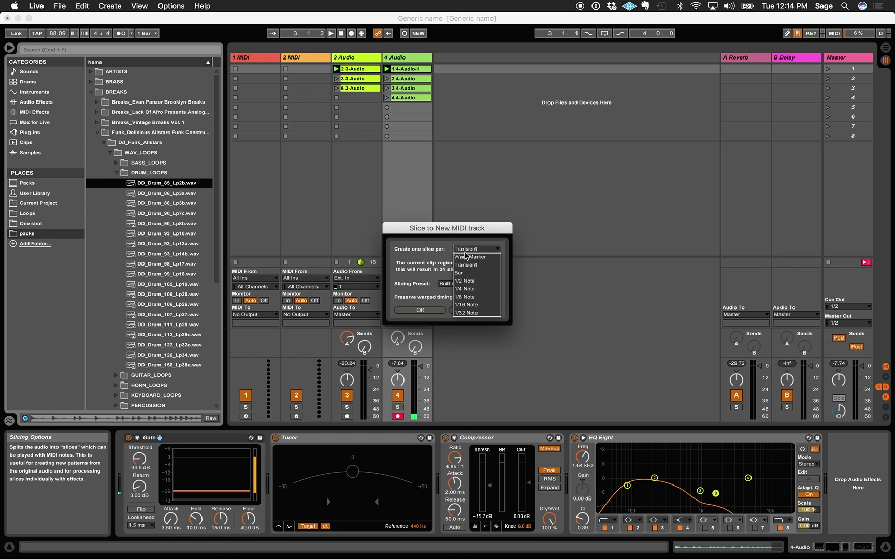
pyautogui.click(425, 310)
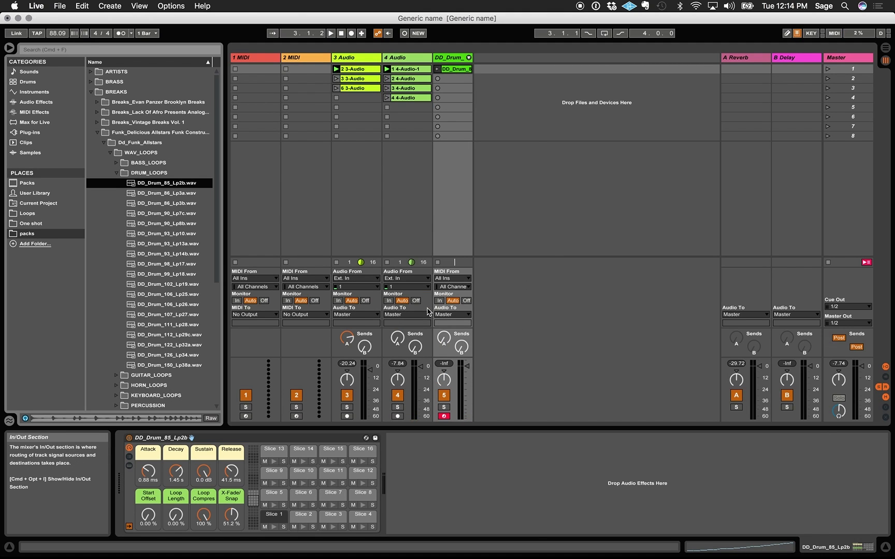
pyautogui.click(438, 69)
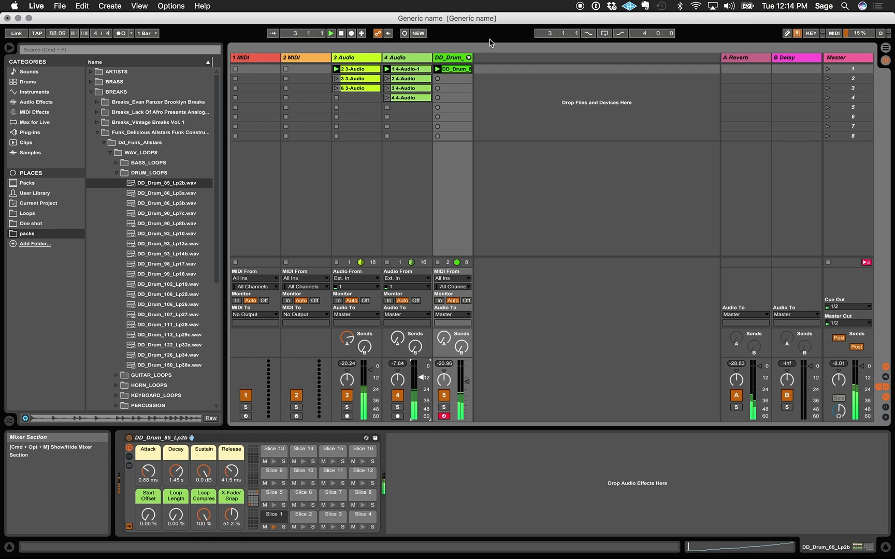
# Open the sliced drum clip's notes, enable note preview and audition individual slices such as Slice 1 to 4 and Slice 7.
pyautogui.click(455, 70)
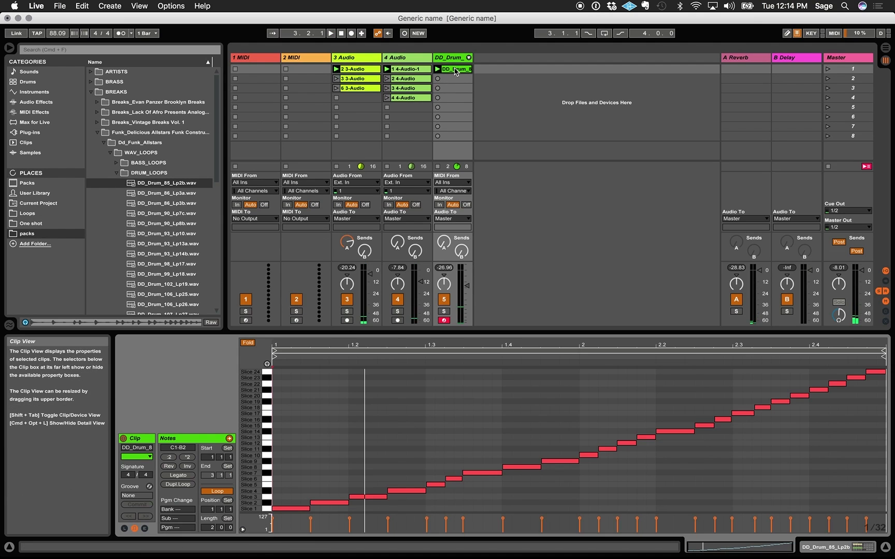
pyautogui.click(401, 352)
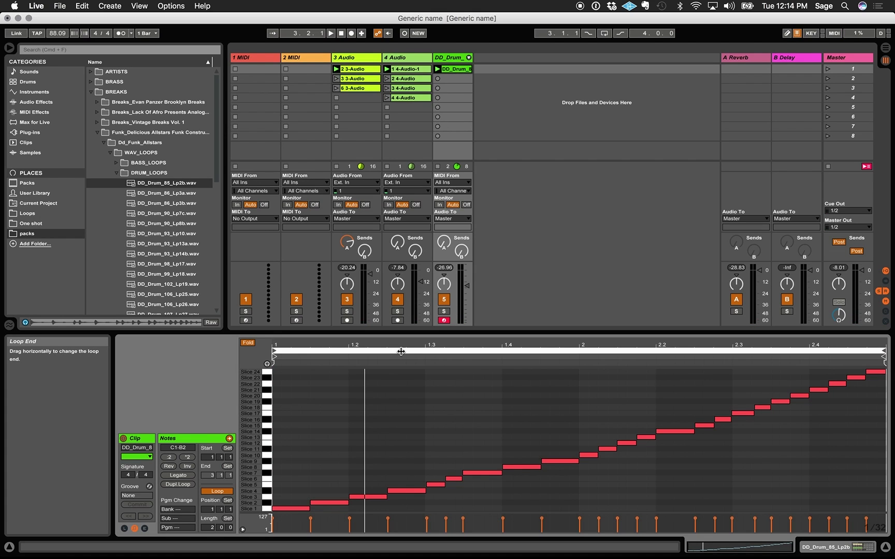
pyautogui.click(267, 365)
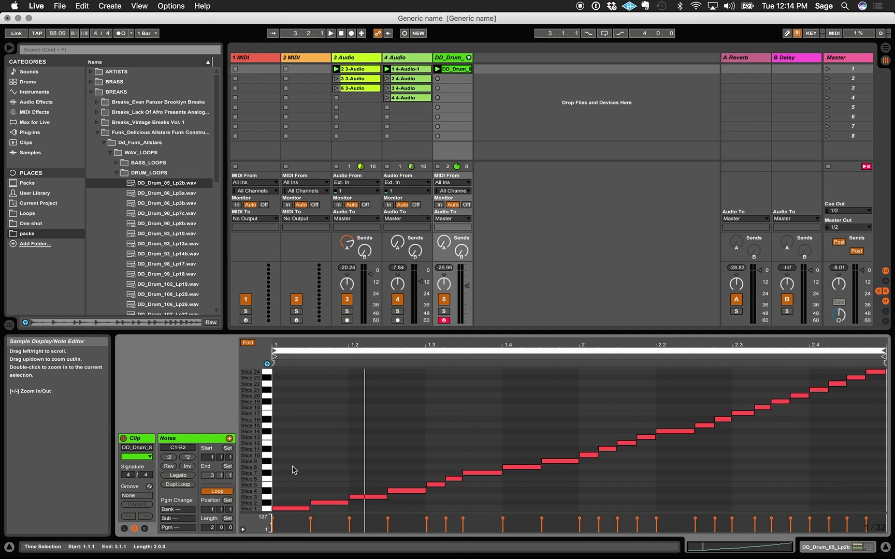
pyautogui.click(293, 510)
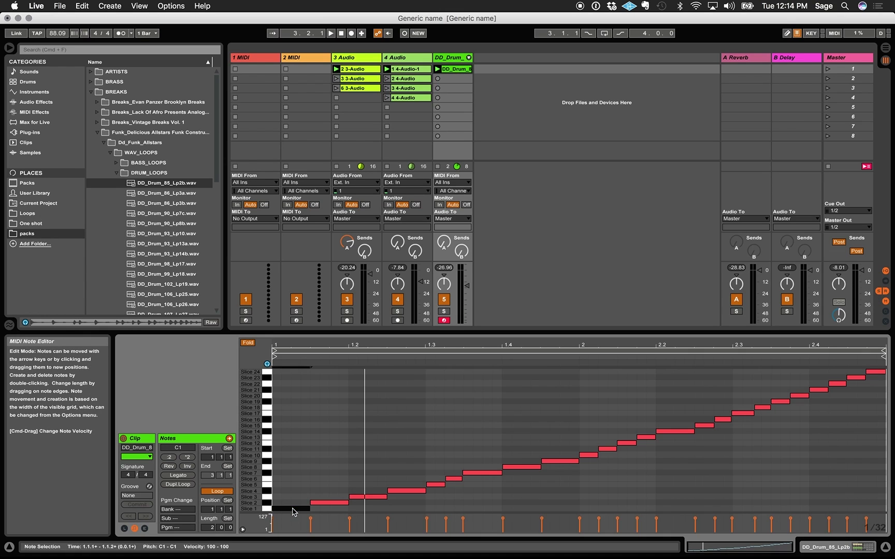
pyautogui.click(324, 504)
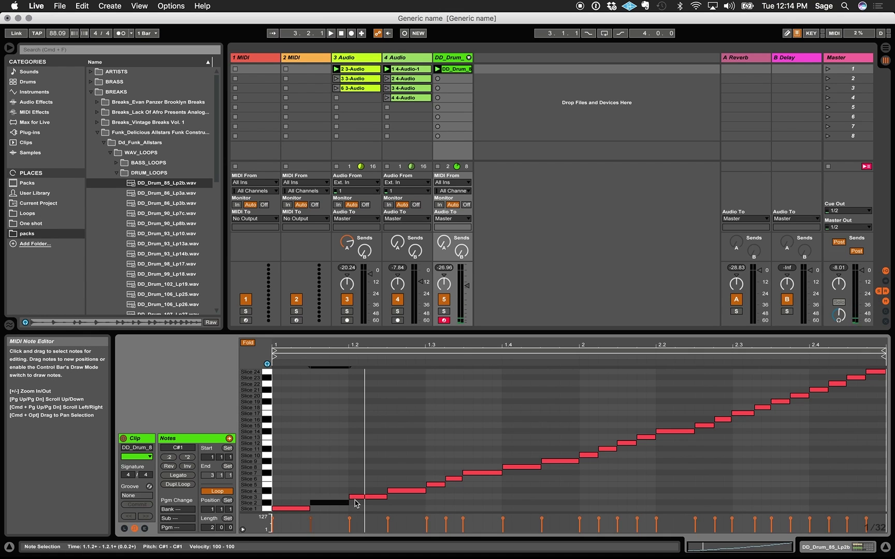
pyautogui.click(366, 498)
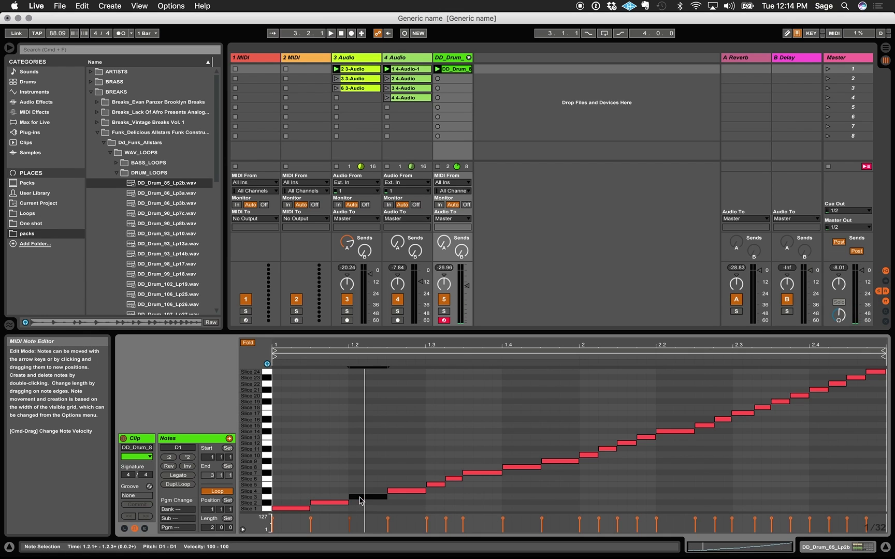
pyautogui.click(397, 493)
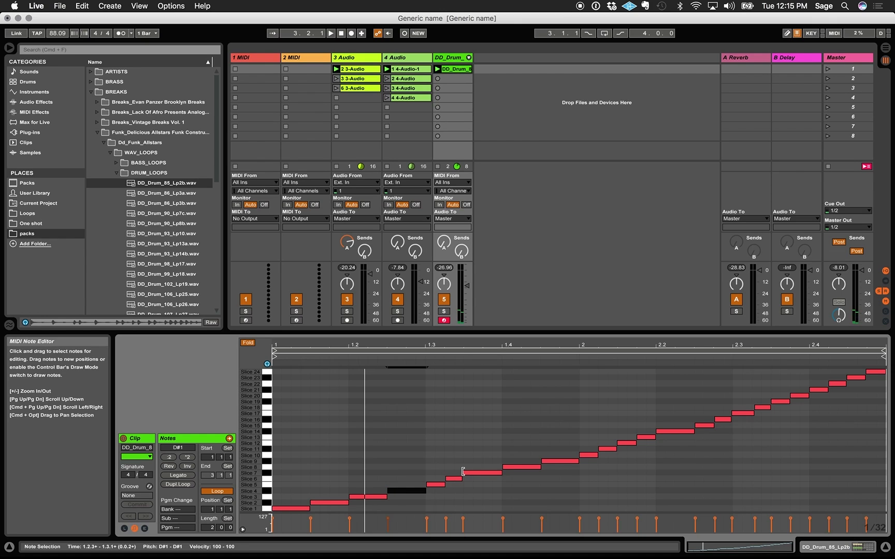
pyautogui.click(472, 473)
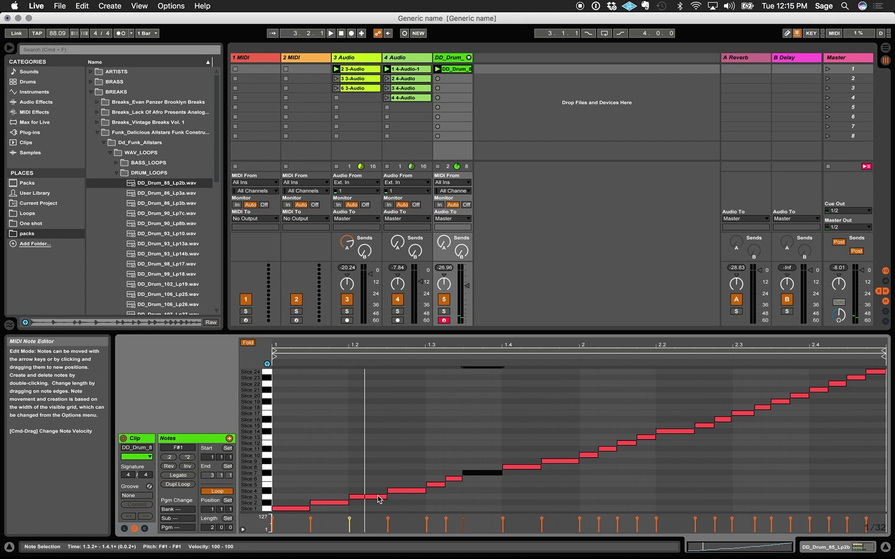
pyautogui.click(376, 498)
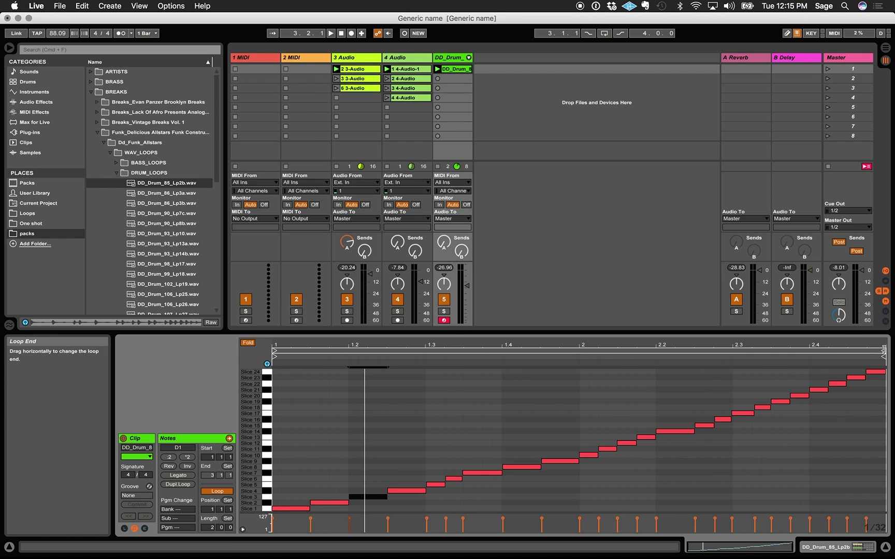
# Shorten the sliced drum clip's loop to one bar, ending at bar 2, and play it with the other tracks.
pyautogui.click(884, 351)
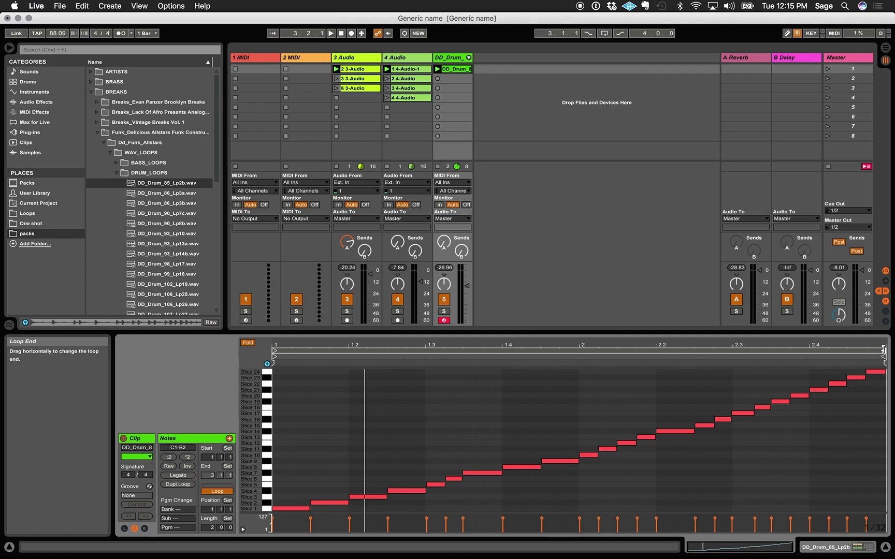
pyautogui.moveTo(884, 350); pyautogui.dragTo(579, 344)
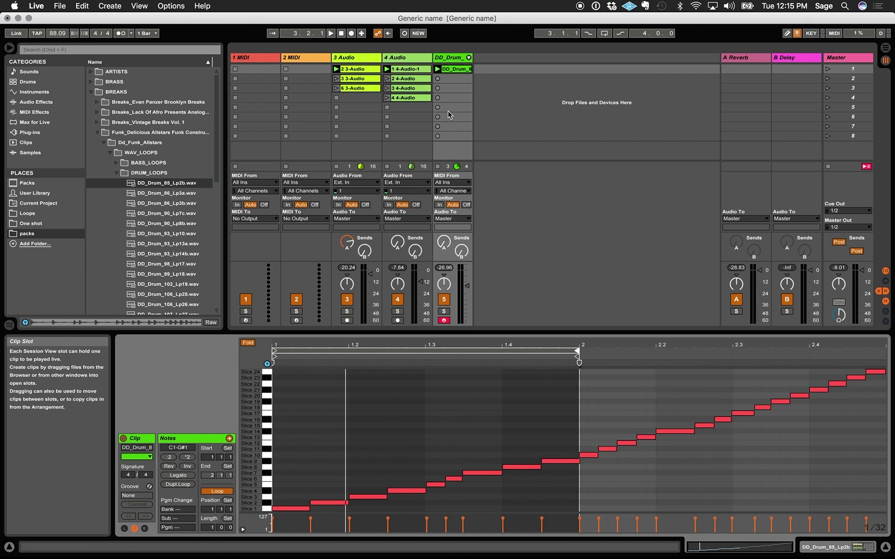
pyautogui.press('space')
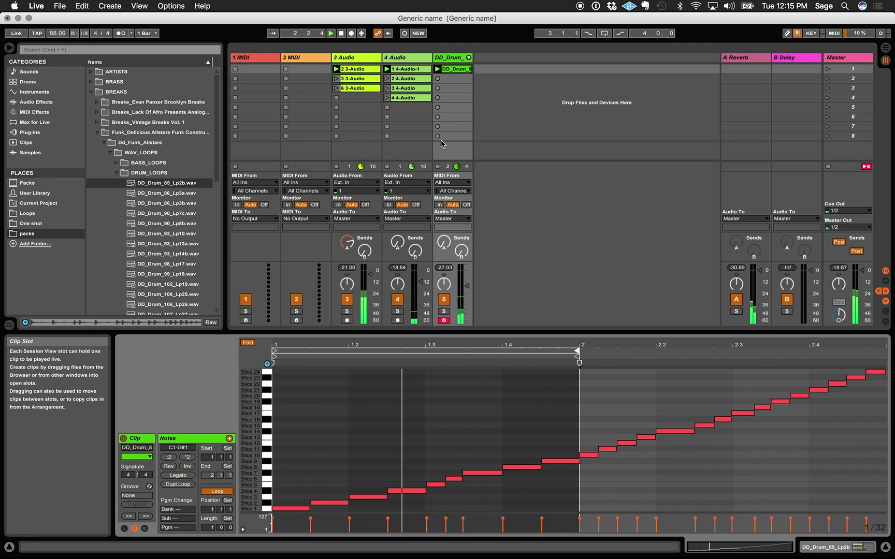
pyautogui.click(361, 497)
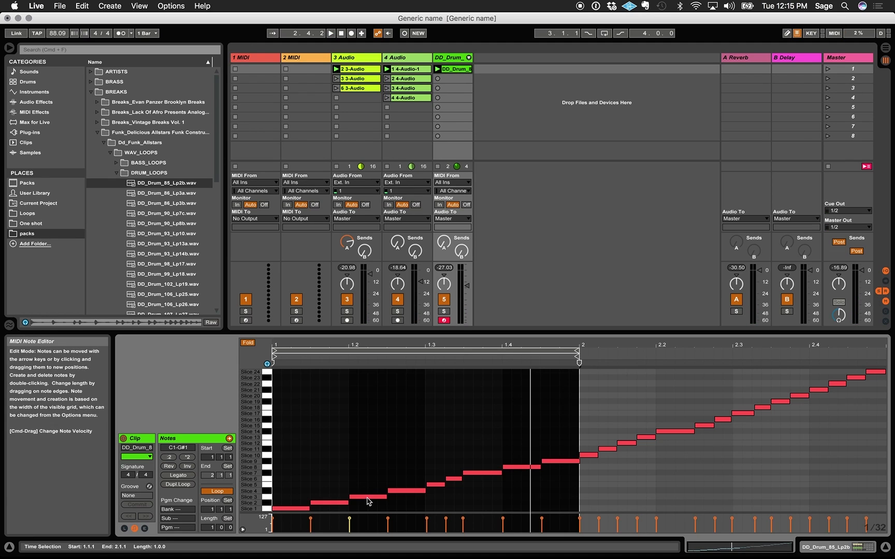
# Copy the Slice 3 note at beat 1.2 to about 1.2.4 in the sliced drum clip and play the pattern.
pyautogui.click(367, 500)
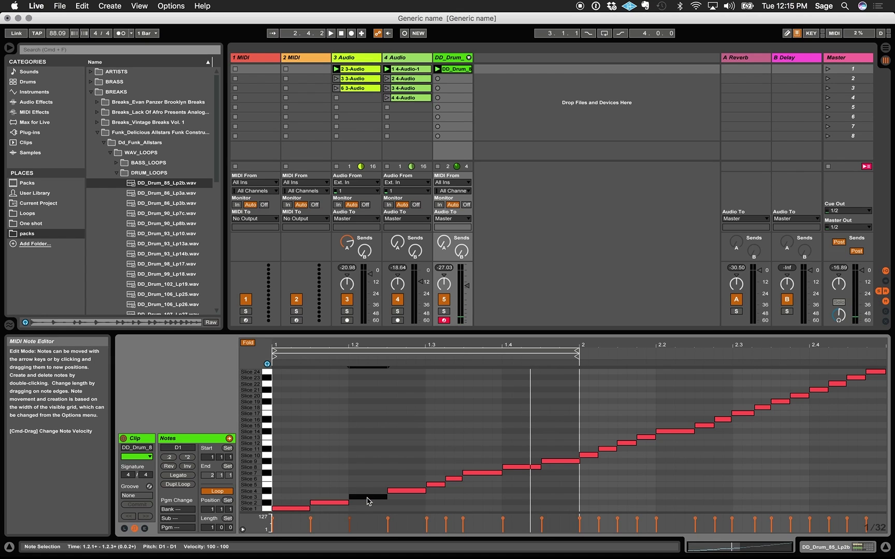
pyautogui.keyDown('alt'); pyautogui.moveTo(367, 500); pyautogui.dragTo(429, 500); pyautogui.keyUp('alt')
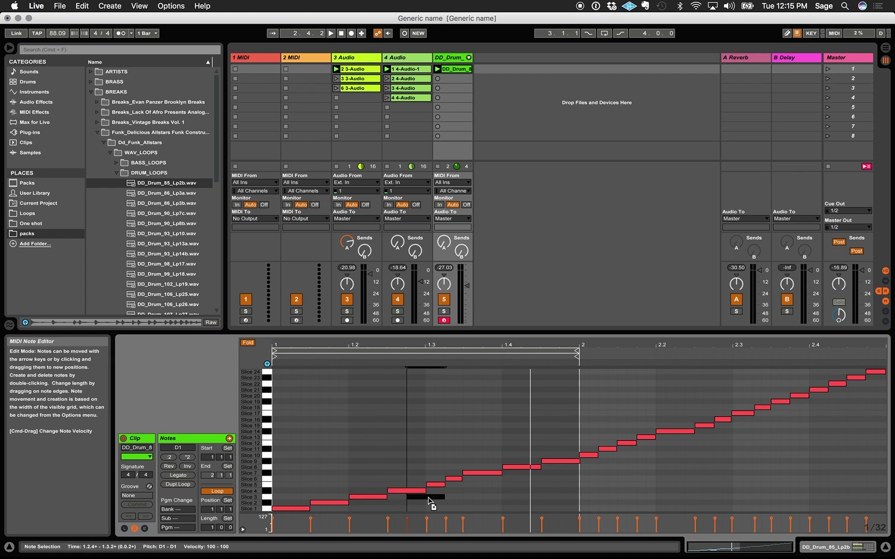
pyautogui.press('space')
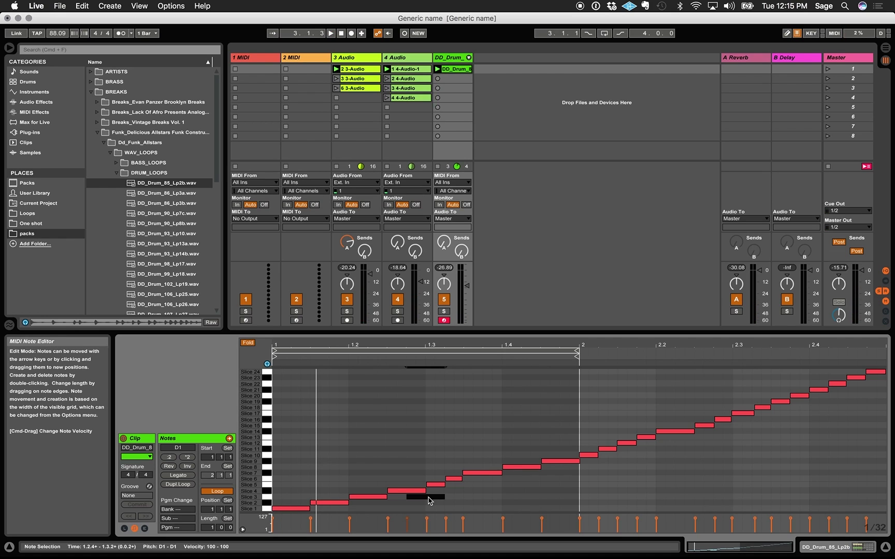
# Audition Slice 1 in the drum rack, solo the drum track and set the rack's Sustain to -32 dB and Decay to 197 ms.
pyautogui.doubleClick(450, 60)
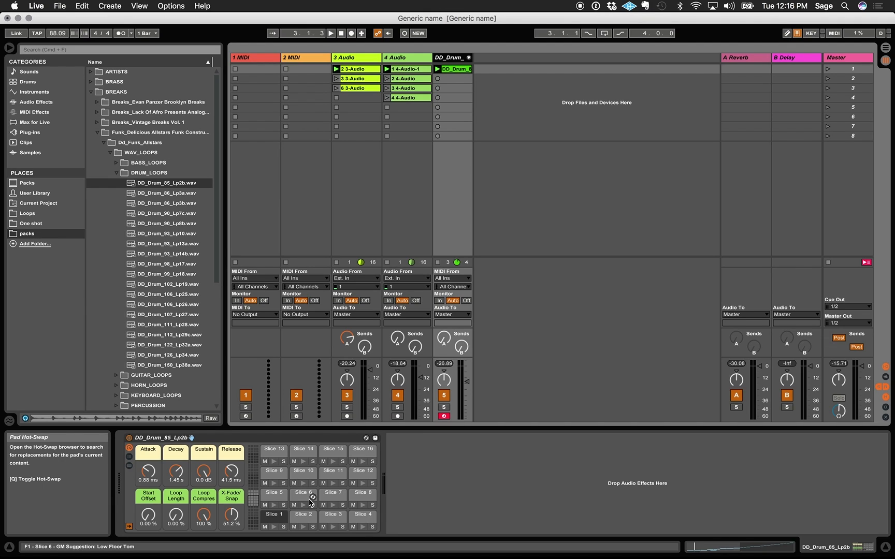
pyautogui.click(273, 517)
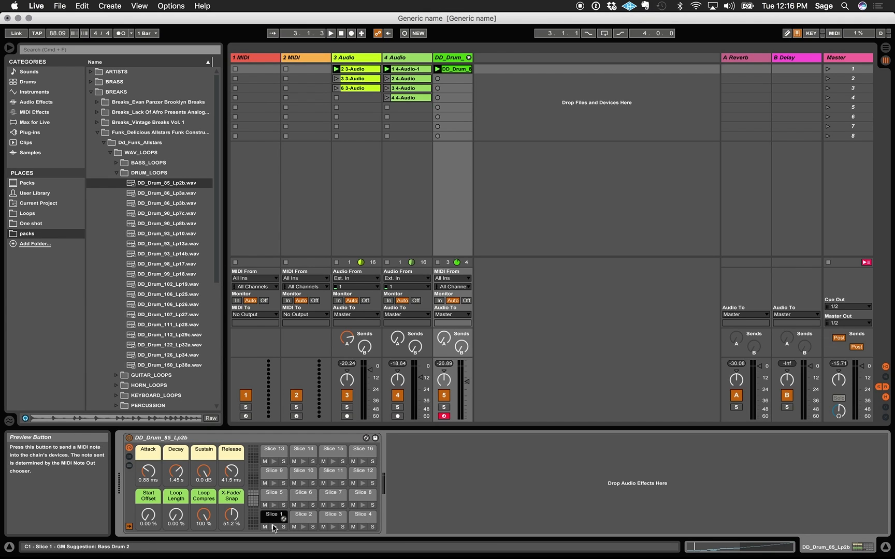
pyautogui.click(274, 527)
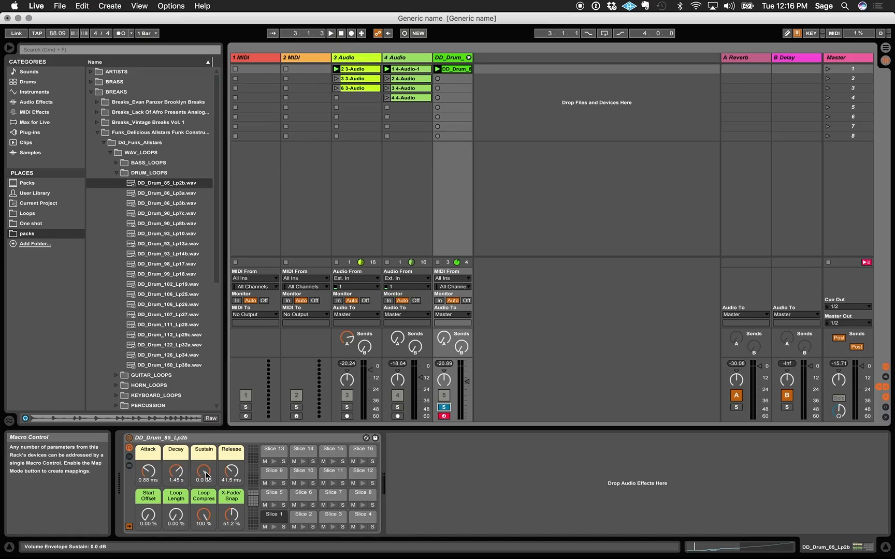
pyautogui.moveTo(205, 474); pyautogui.dragTo(176, 474)
pyautogui.press('space')
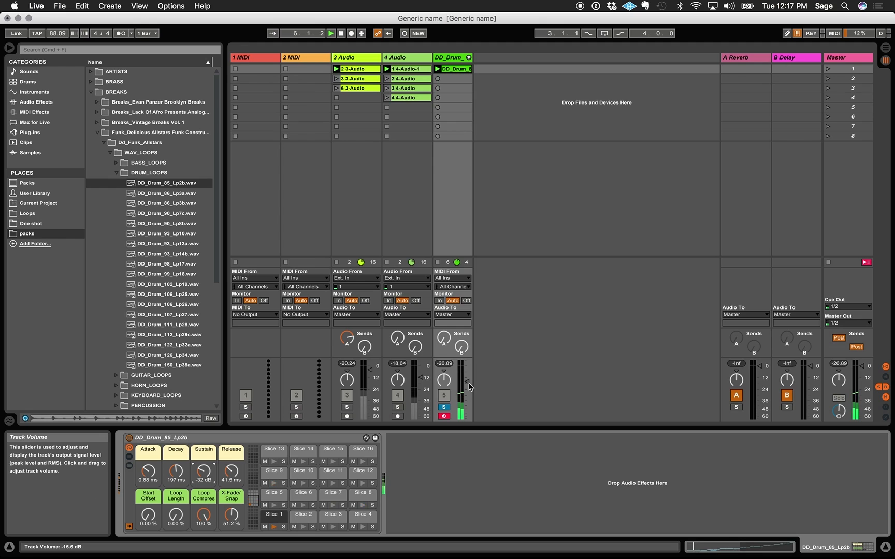
# Add a Compressor after the drum rack with a 3.23:1 ratio and 34.0 ms attack, and start playback.
pyautogui.click(24, 103)
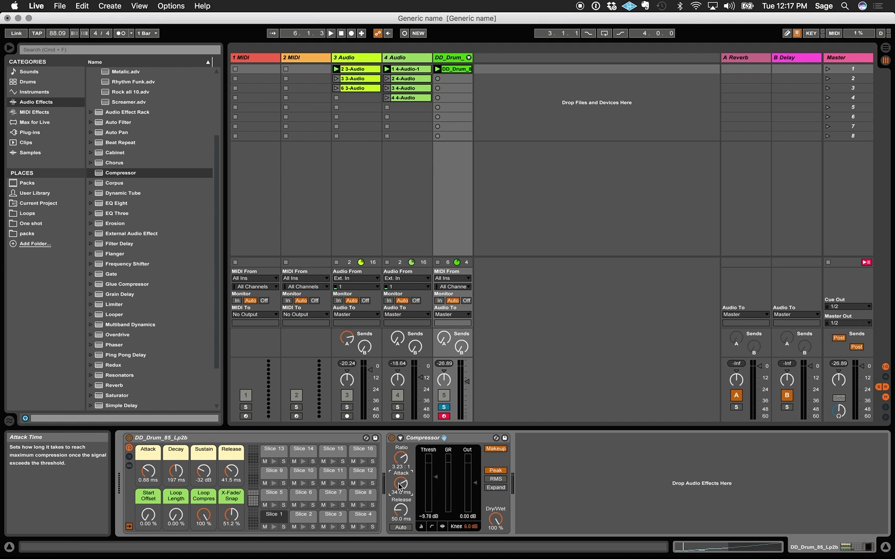
pyautogui.press('space')
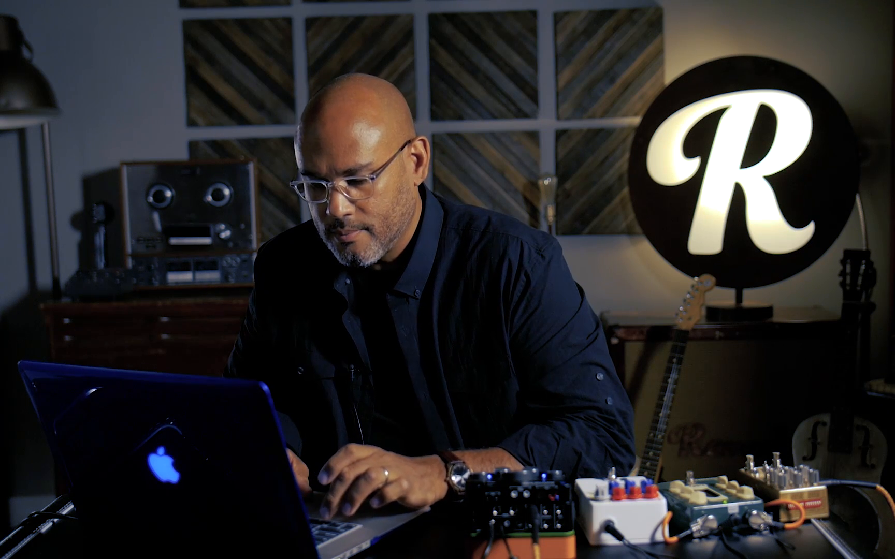
# Solo 4 Audio together with the drum track and set the rack's Sustain to -24 dB and Decay to 938 ms.
pyautogui.click(397, 408)
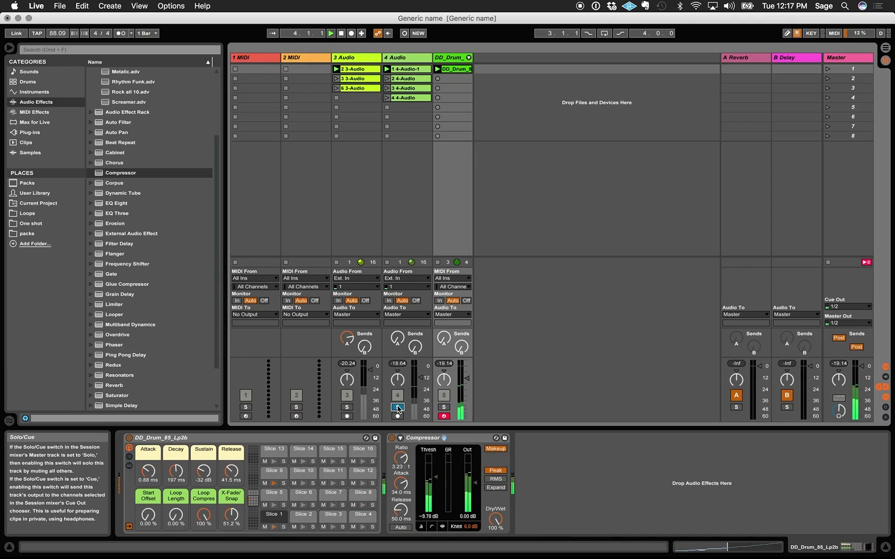
pyautogui.click(442, 408)
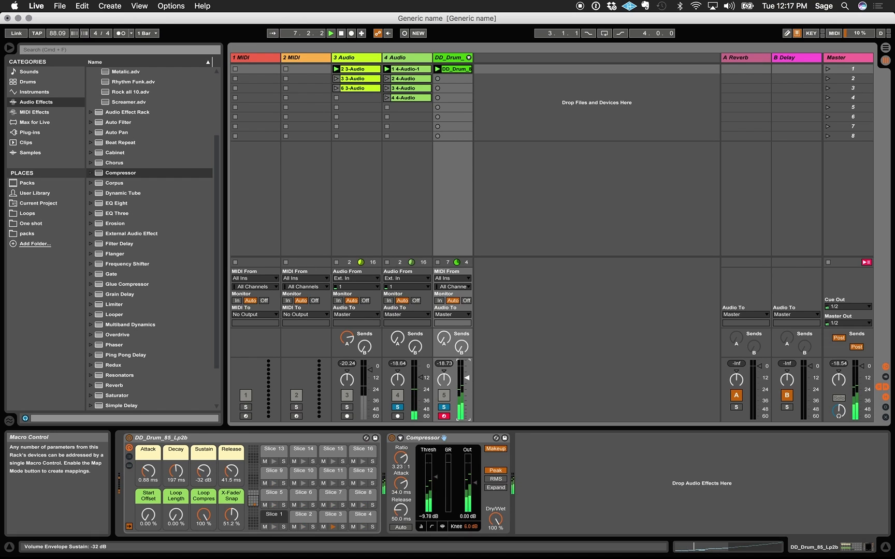
pyautogui.moveTo(204, 471); pyautogui.dragTo(176, 467)
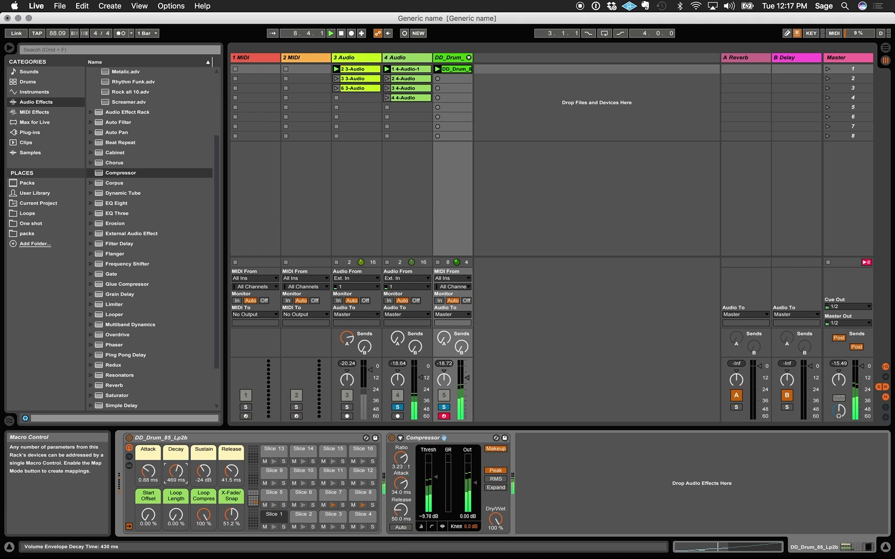
pyautogui.moveTo(176, 469); pyautogui.dragTo(177, 466)
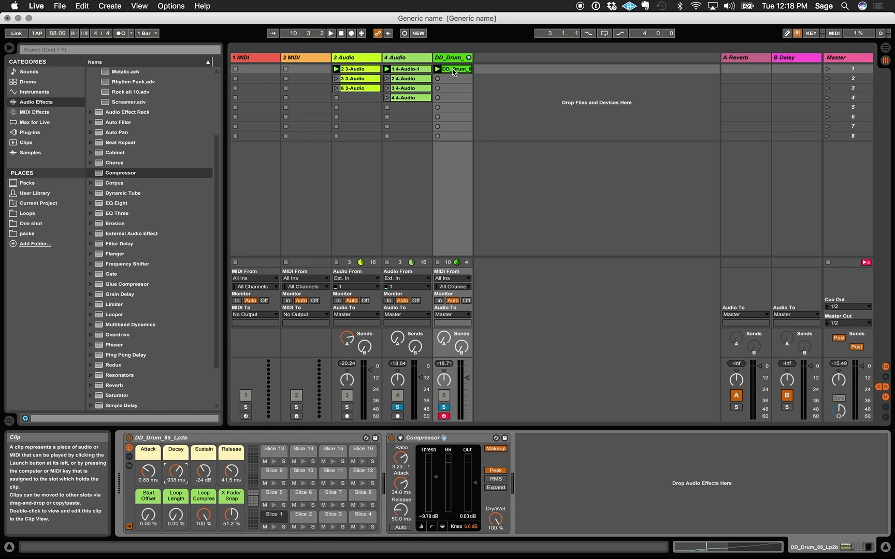
# Duplicate the sliced drum clip into the second scene's slot and open the first clip's envelopes.
pyautogui.moveTo(453, 71); pyautogui.dragTo(454, 78)
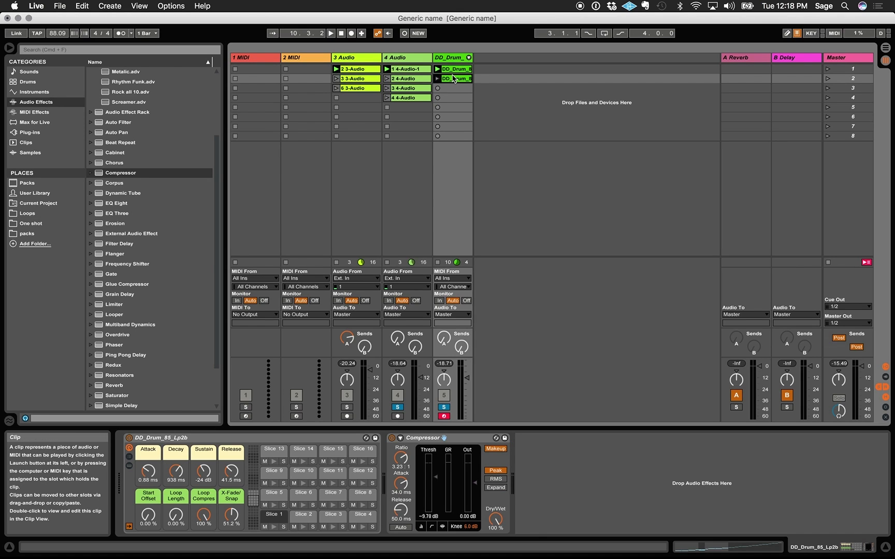
pyautogui.doubleClick(452, 72)
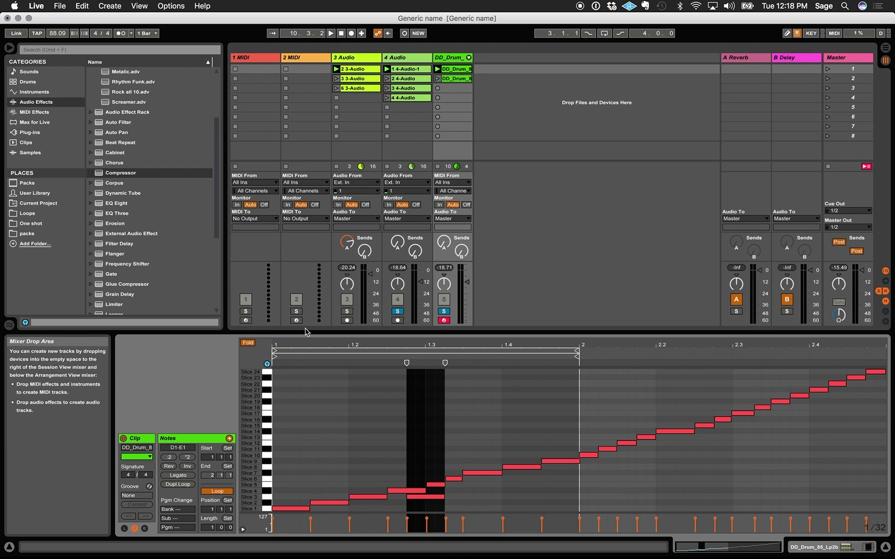
pyautogui.click(144, 529)
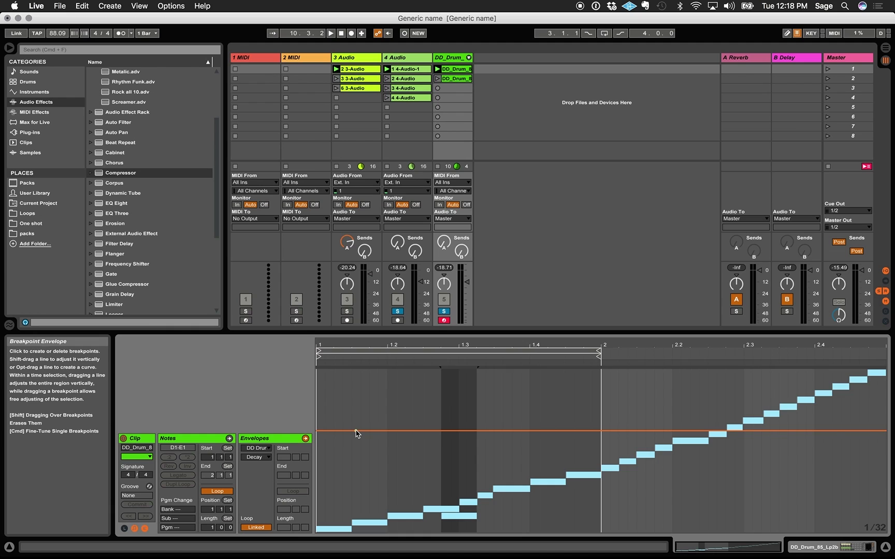
# View the first drum clip's Mixer envelope for the A-Reverb send.
pyautogui.click(257, 448)
pyautogui.click(254, 482)
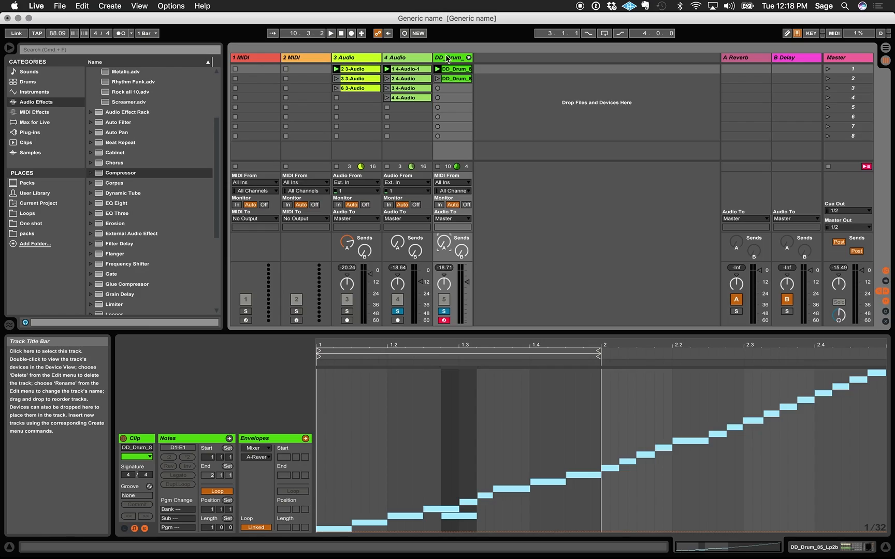
# Return to the rack's Decay envelope in the first drum clip and lower it to 362 ms during playback.
pyautogui.doubleClick(448, 58)
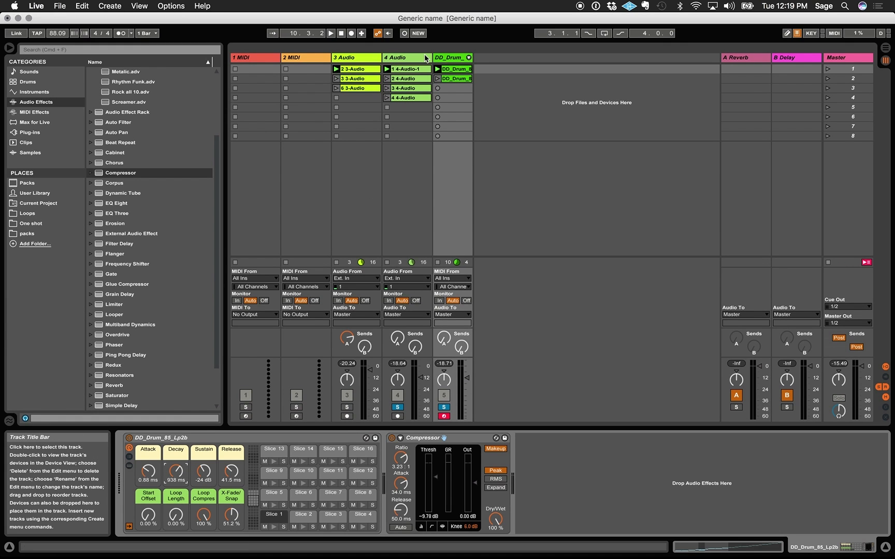
pyautogui.doubleClick(448, 70)
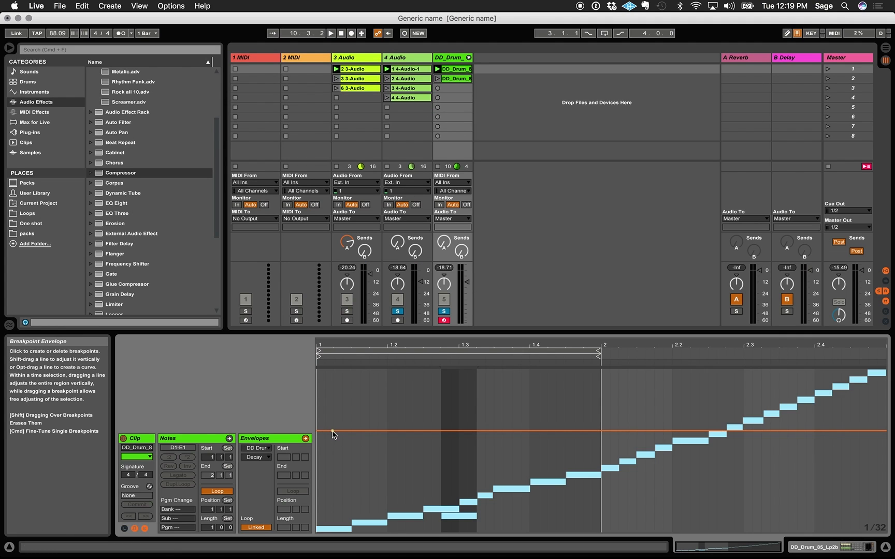
pyautogui.press('space')
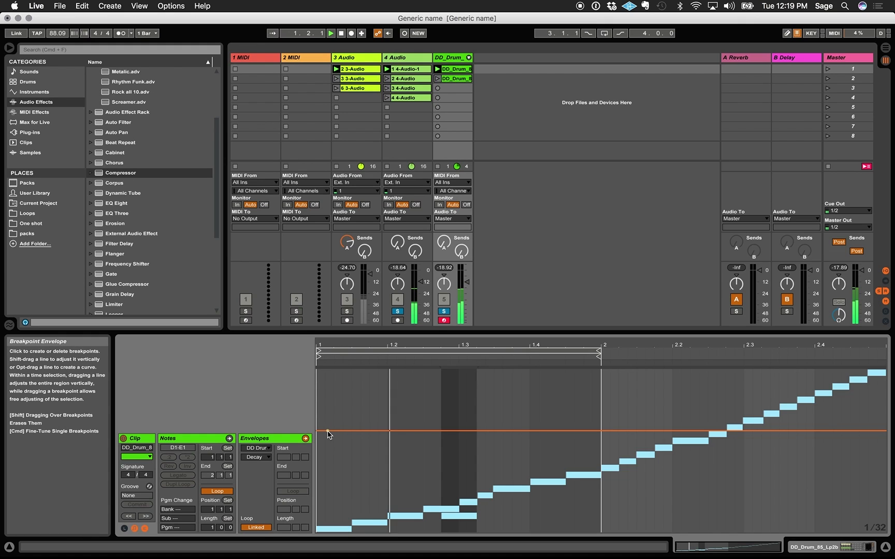
pyautogui.moveTo(326, 431); pyautogui.dragTo(326, 445)
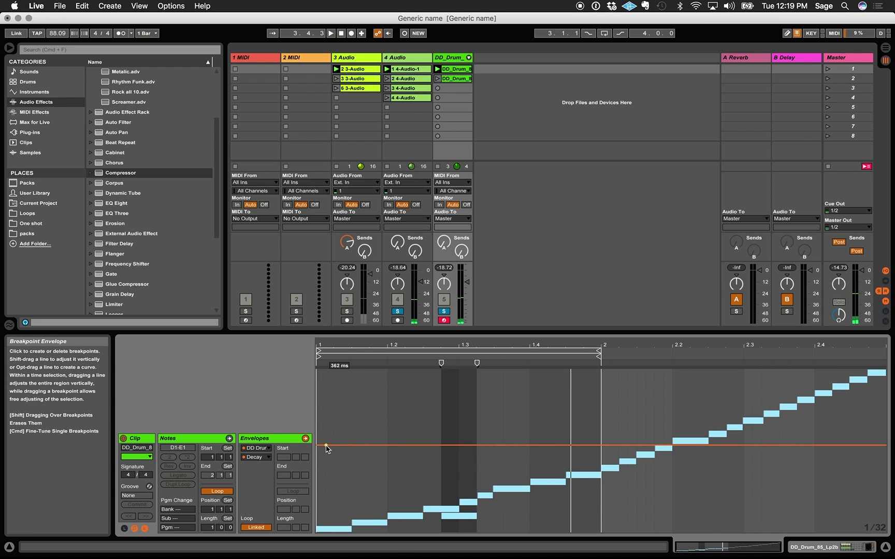
# Raise the Decay envelope across the second drum clip and launch both clips to compare them.
pyautogui.click(438, 79)
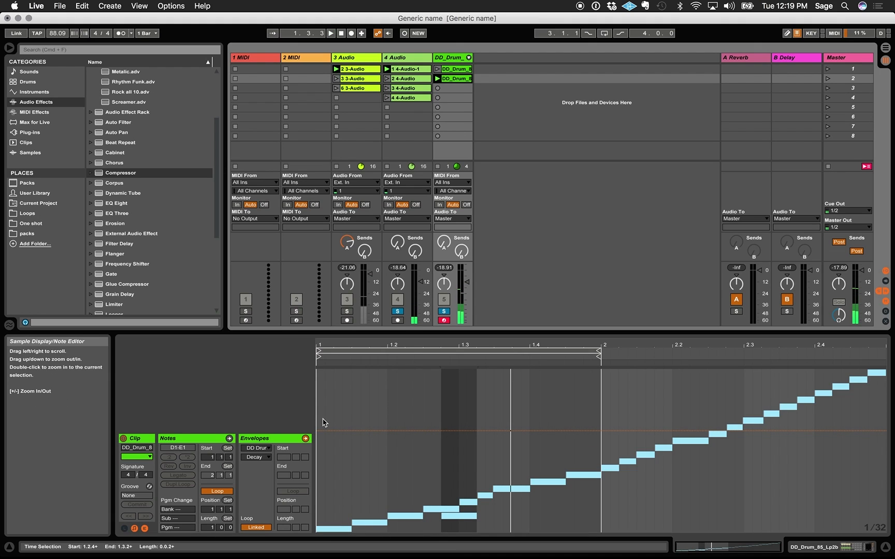
pyautogui.moveTo(319, 431); pyautogui.dragTo(360, 303)
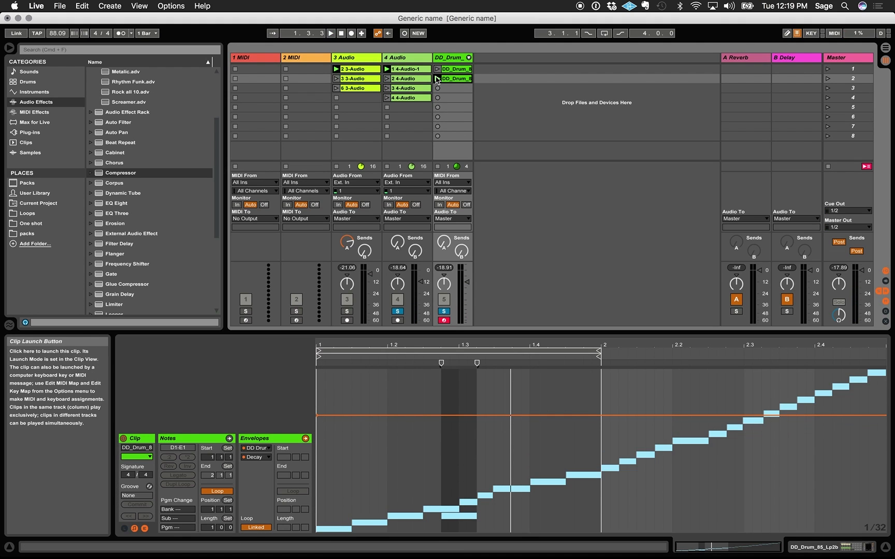
pyautogui.click(437, 79)
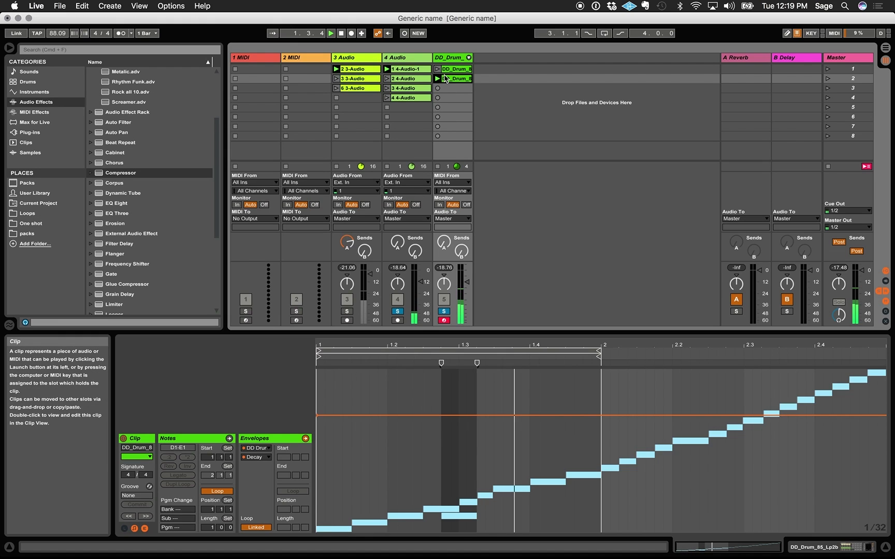
pyautogui.click(439, 70)
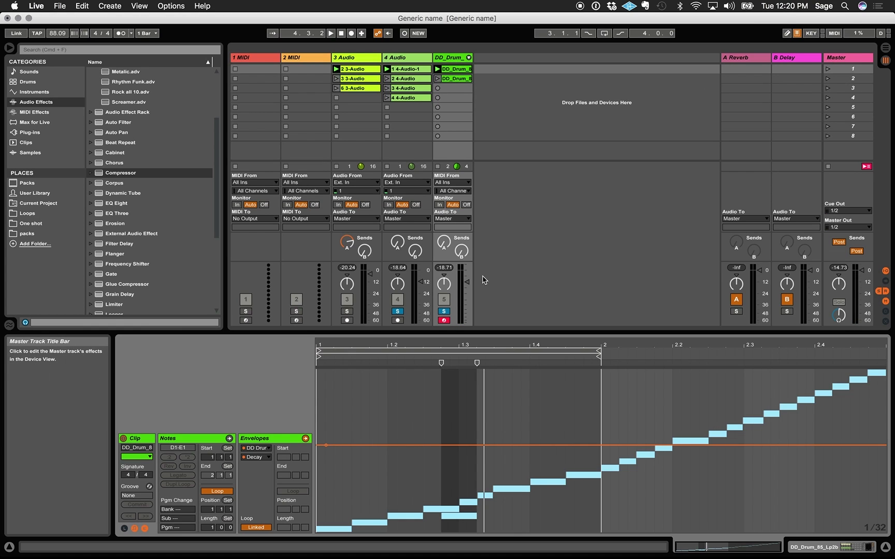
# Clear the track solos and launch scene 1.
pyautogui.doubleClick(347, 312)
pyautogui.click(828, 69)
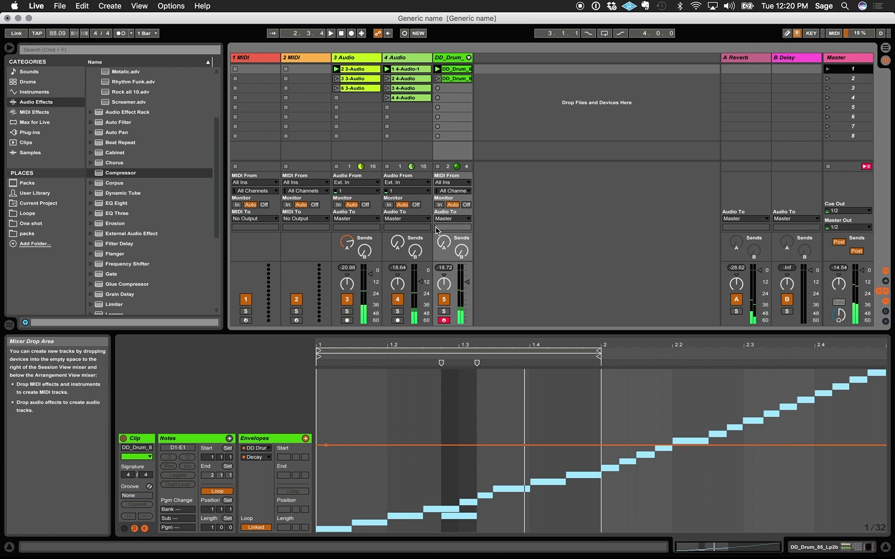
# Lower the 3 Audio track's volume and play the mix, switching from scene 1 to scene 2.
pyautogui.moveTo(365, 281); pyautogui.dragTo(365, 284)
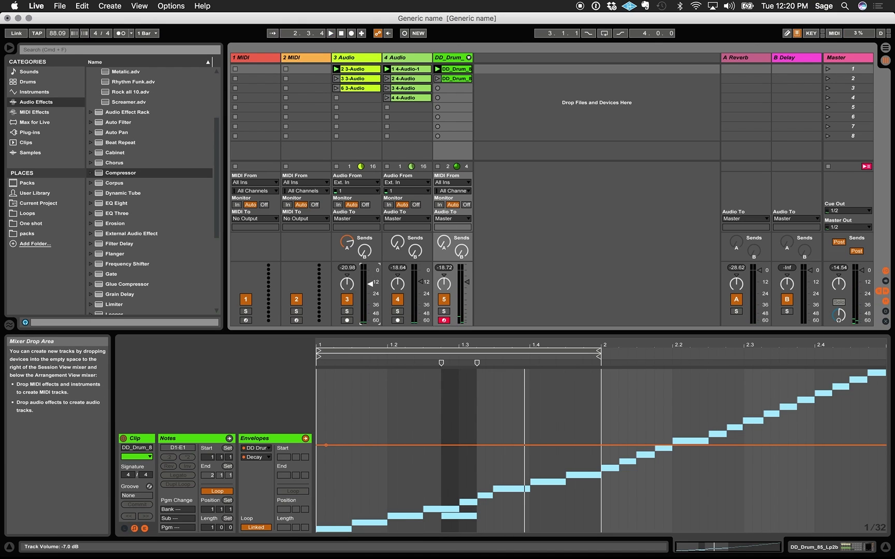
pyautogui.press('space')
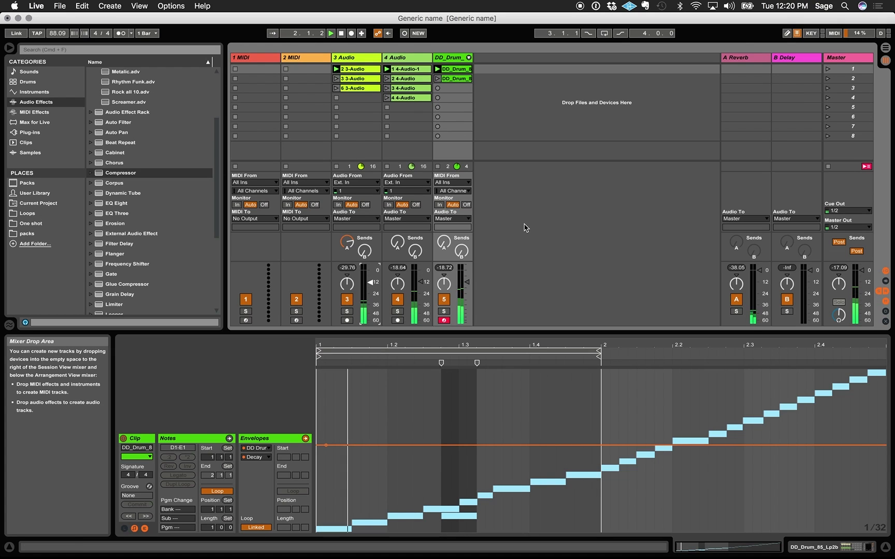
pyautogui.click(828, 80)
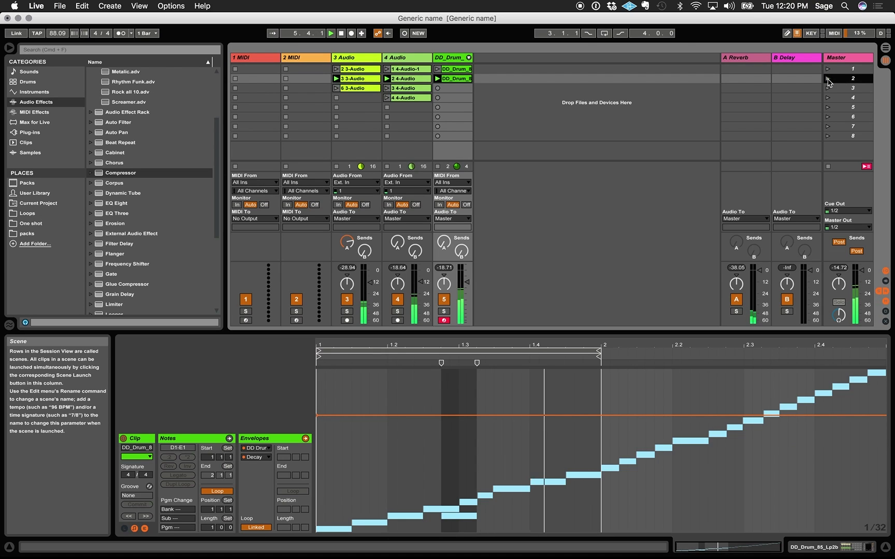
# Slice DD_Drum_86_Lp3a.wav from the packs folder to a new MIDI track with one slice per transient and the built-in preset.
pyautogui.click(28, 213)
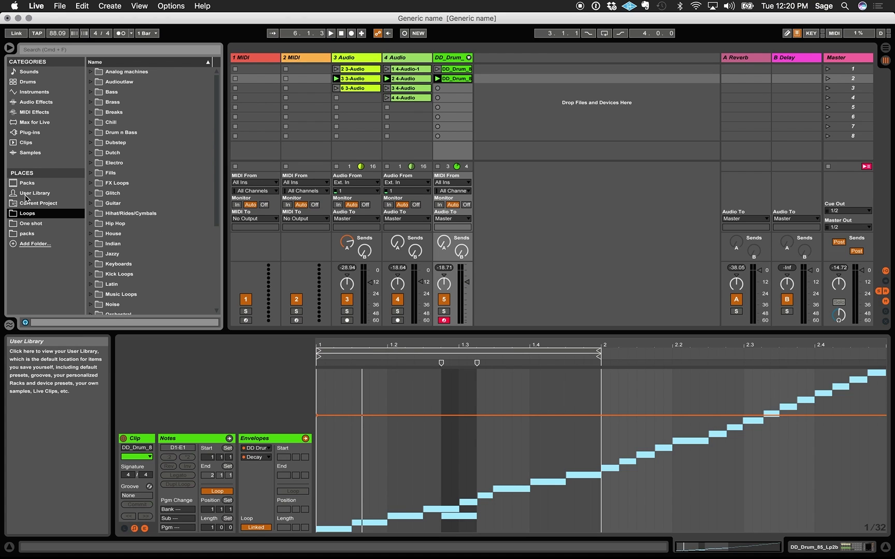
pyautogui.click(27, 235)
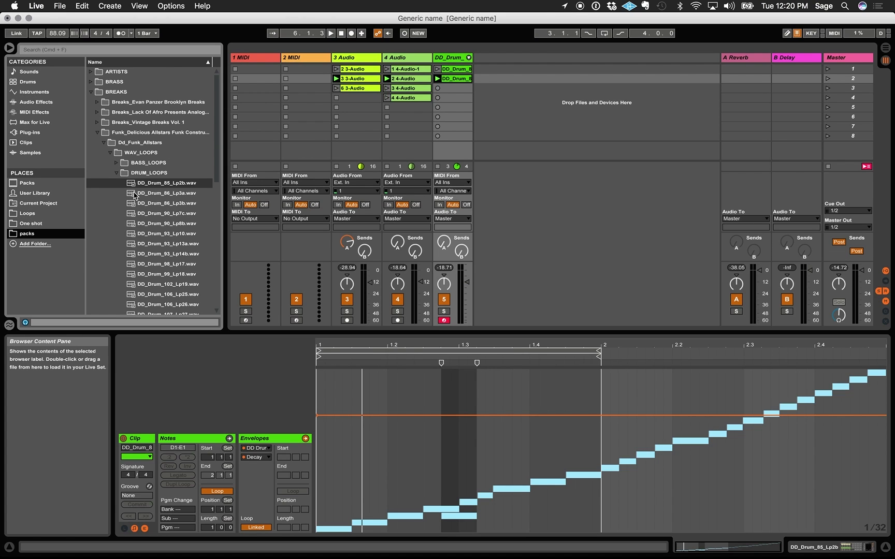
pyautogui.click(157, 186)
pyautogui.press('Down')
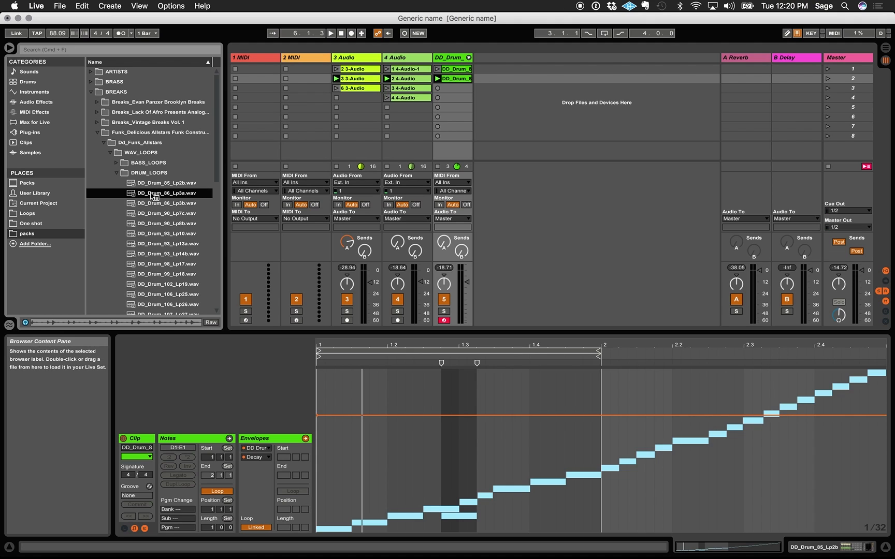
pyautogui.rightClick(151, 195)
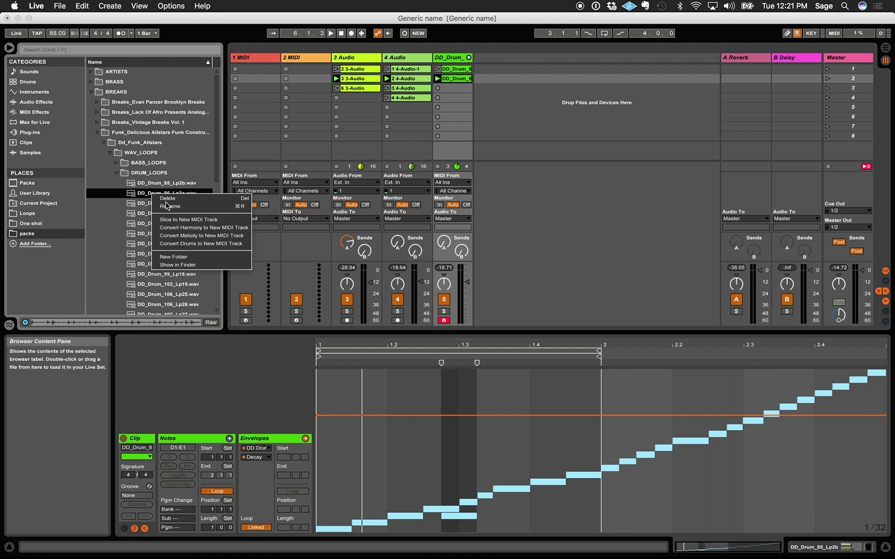
pyautogui.click(181, 220)
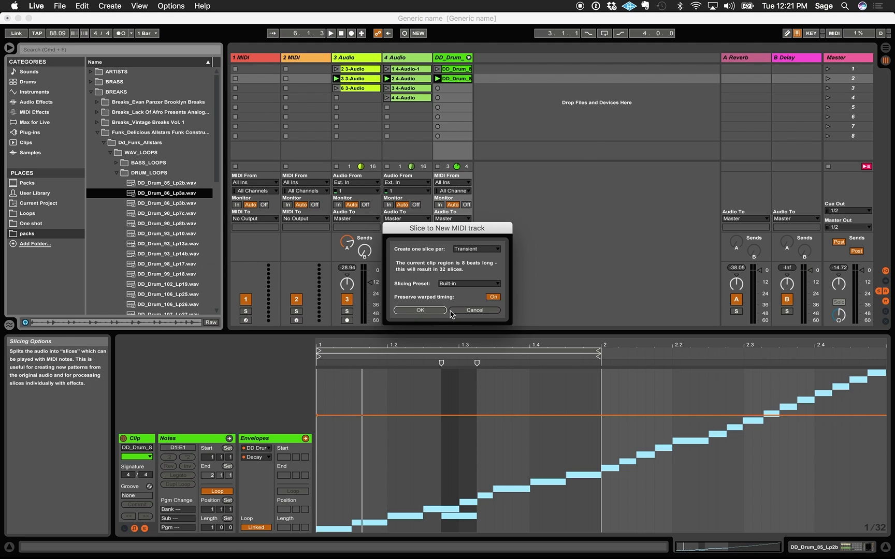
pyautogui.click(420, 310)
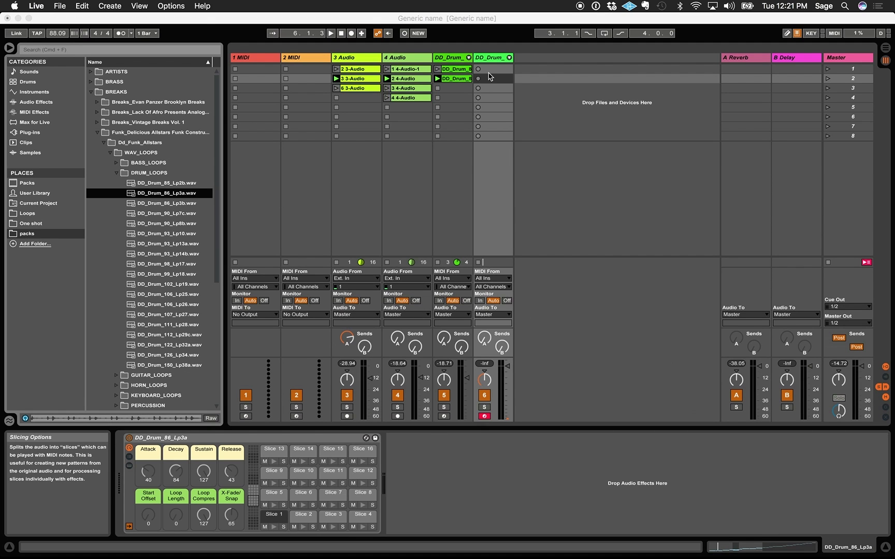
# Place the sliced DD_Drum_86_Lp3a clip in scene 3 of its new MIDI track and launch that scene.
pyautogui.doubleClick(489, 89)
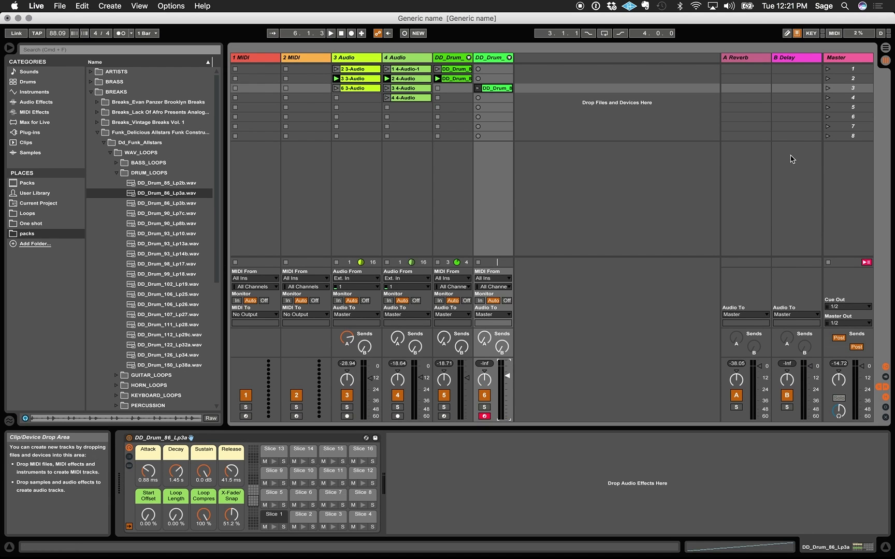
pyautogui.click(827, 88)
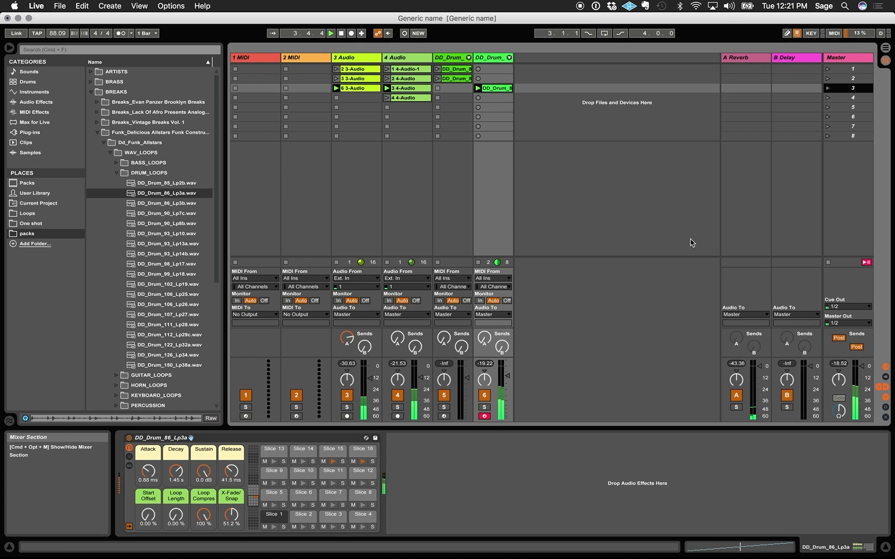
pyautogui.click(828, 69)
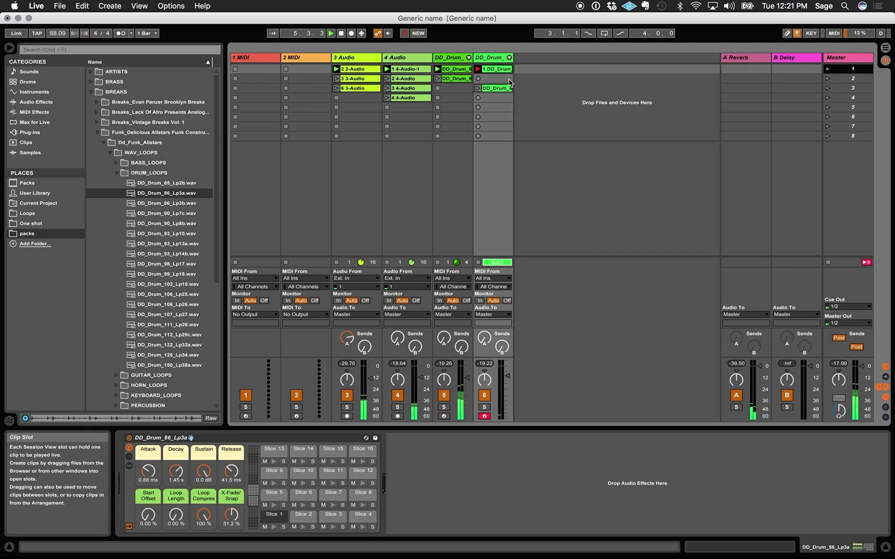
pyautogui.press('space')
pyautogui.press('super+z')
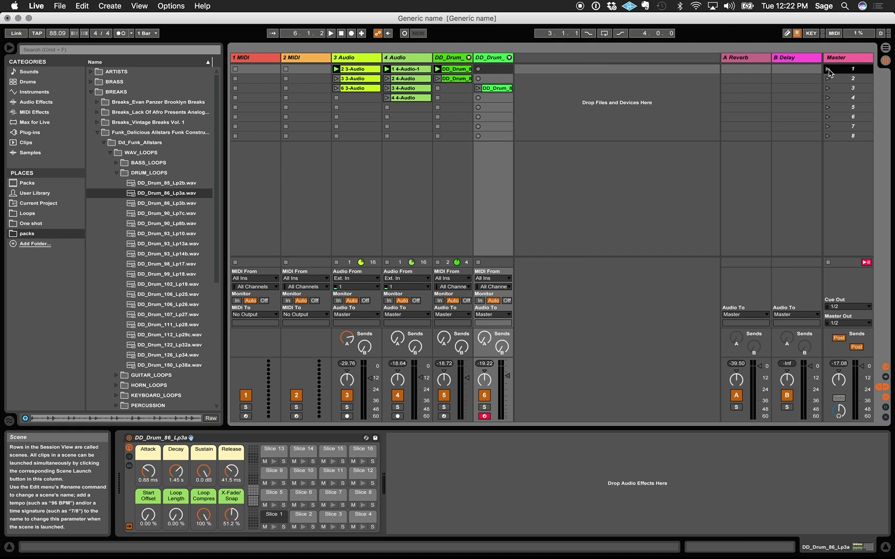
# Play through the arrangement by launching scenes 1, 2, 3 and 4 in order.
pyautogui.click(828, 69)
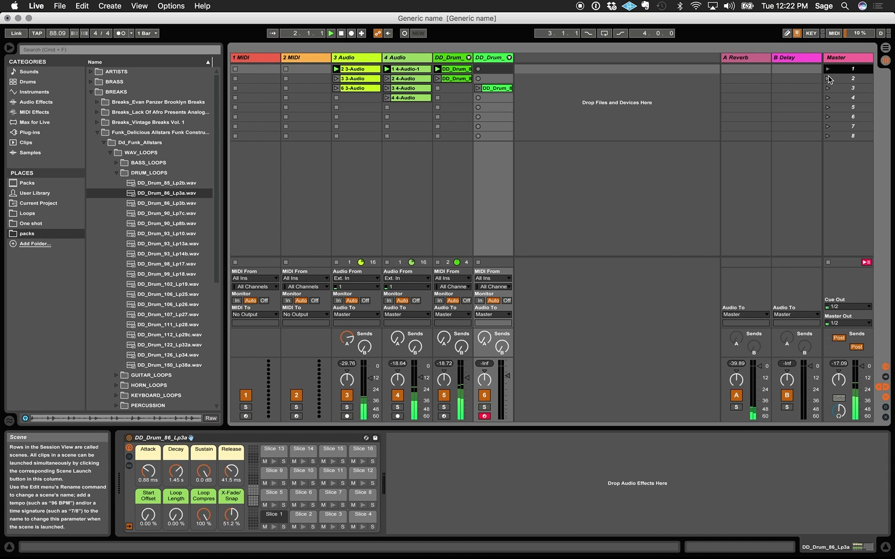
pyautogui.click(829, 79)
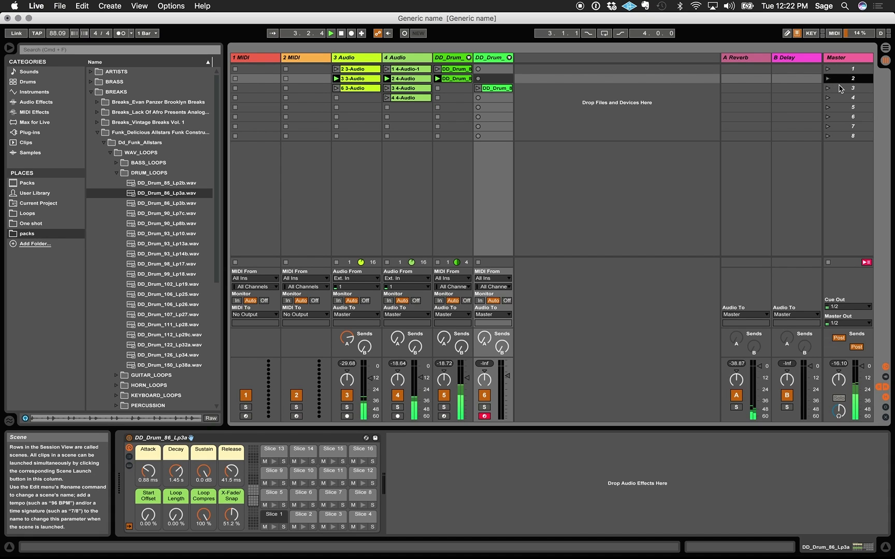
pyautogui.click(834, 88)
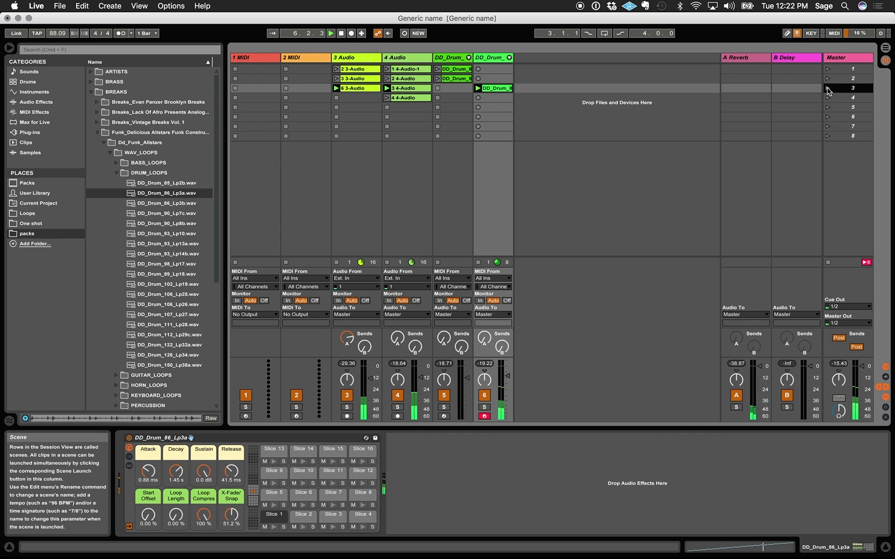
pyautogui.click(828, 99)
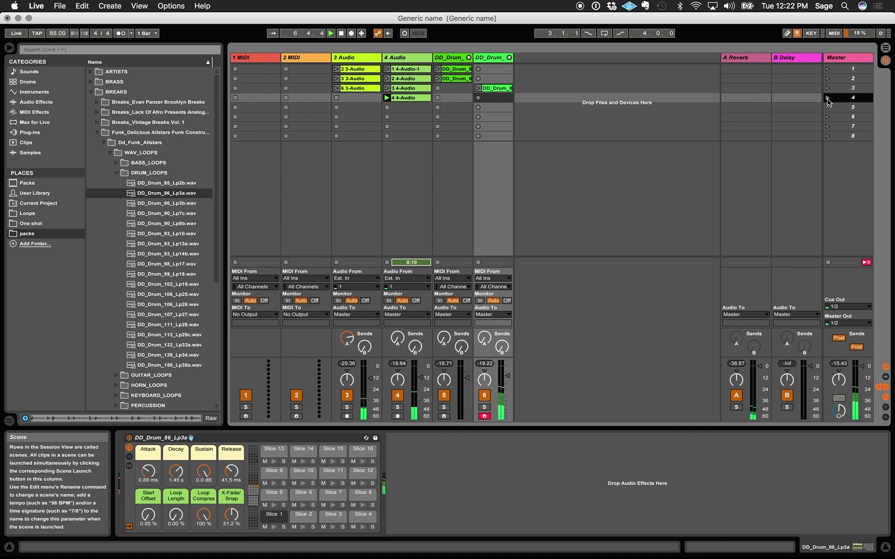
# Copy the first sliced drum track's scene 2 clip into its scene 4 slot.
pyautogui.click(452, 79)
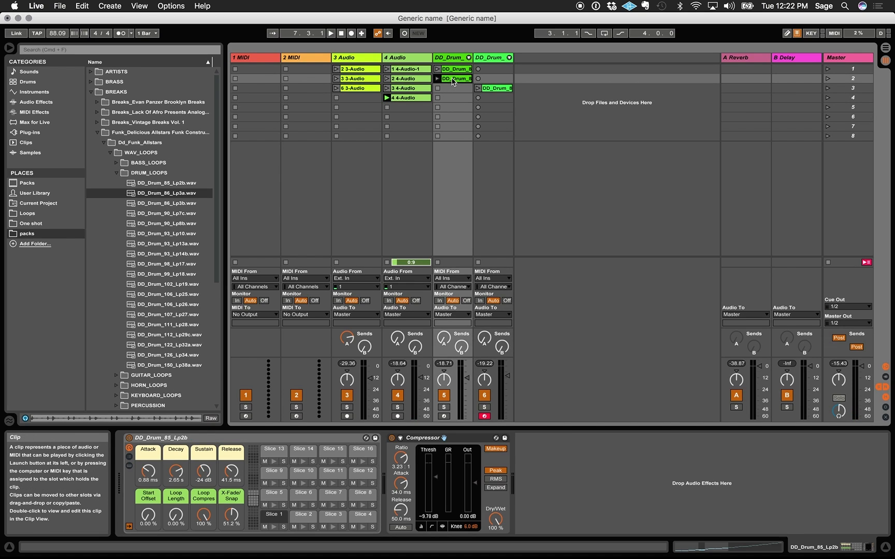
pyautogui.moveTo(453, 98); pyautogui.dragTo(452, 98)
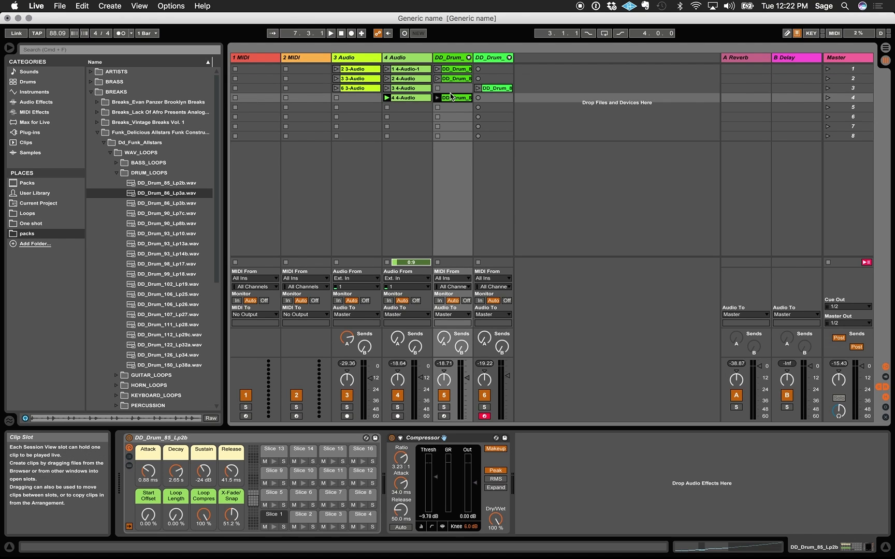
# Delete every MIDI note in the scene 4 drum clip except the first one on Slice 1.
pyautogui.doubleClick(452, 97)
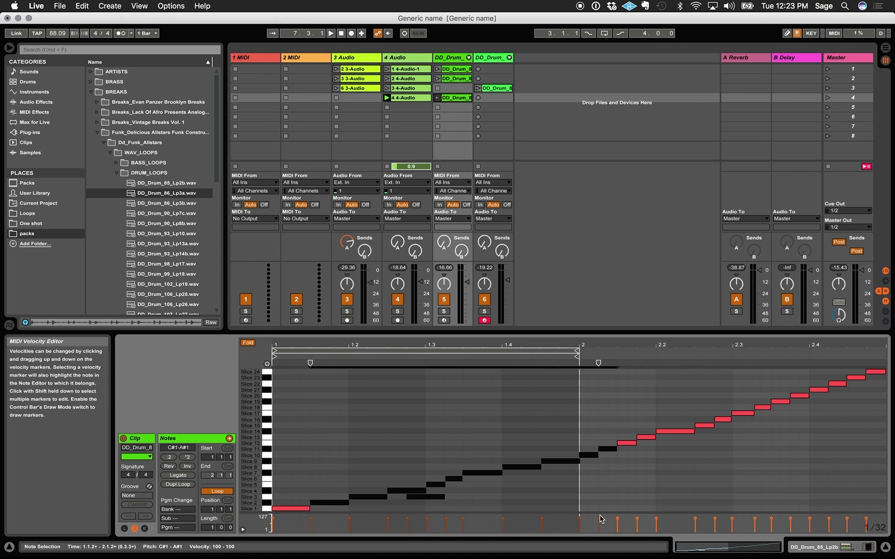
pyautogui.press('Delete')
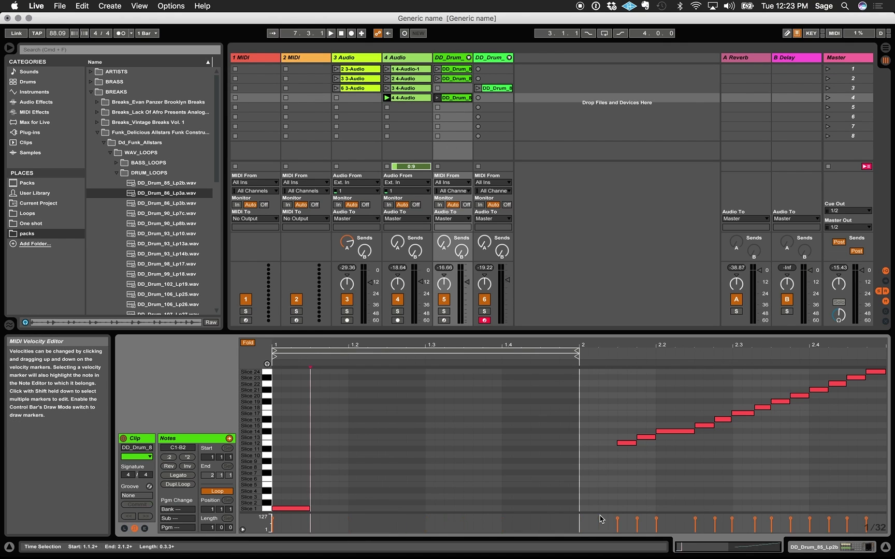
pyautogui.click(520, 429)
pyautogui.moveTo(552, 460); pyautogui.dragTo(887, 368)
pyautogui.press('Delete')
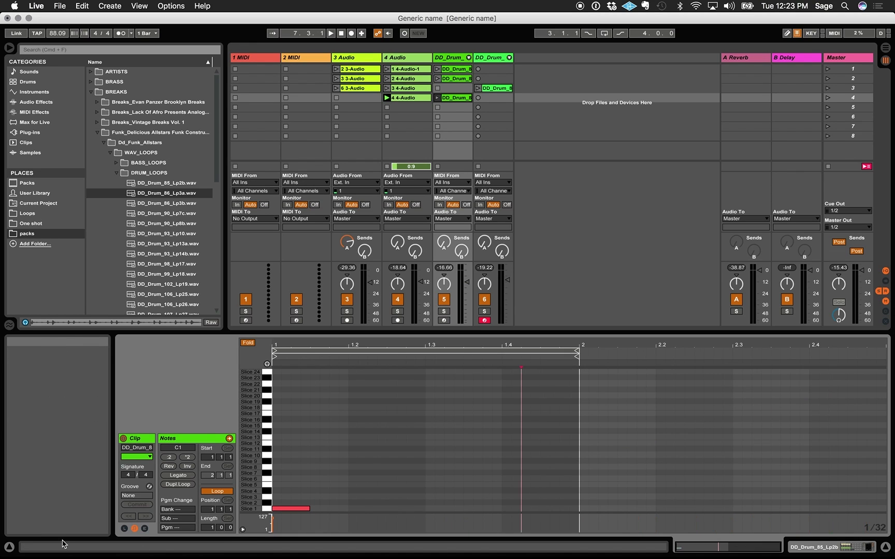
# Turn off looping for the scene 4 drum clip, launching scene 4 before and after the change to compare.
pyautogui.click(827, 100)
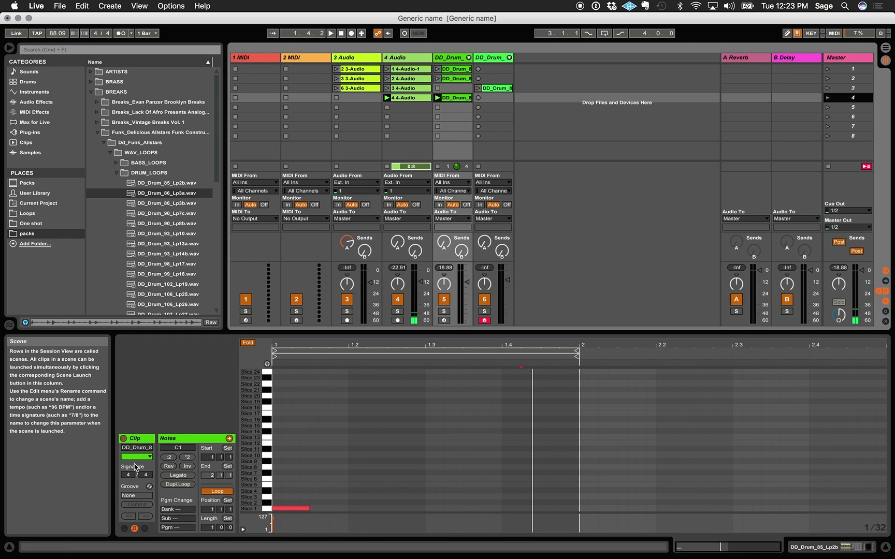
pyautogui.click(215, 492)
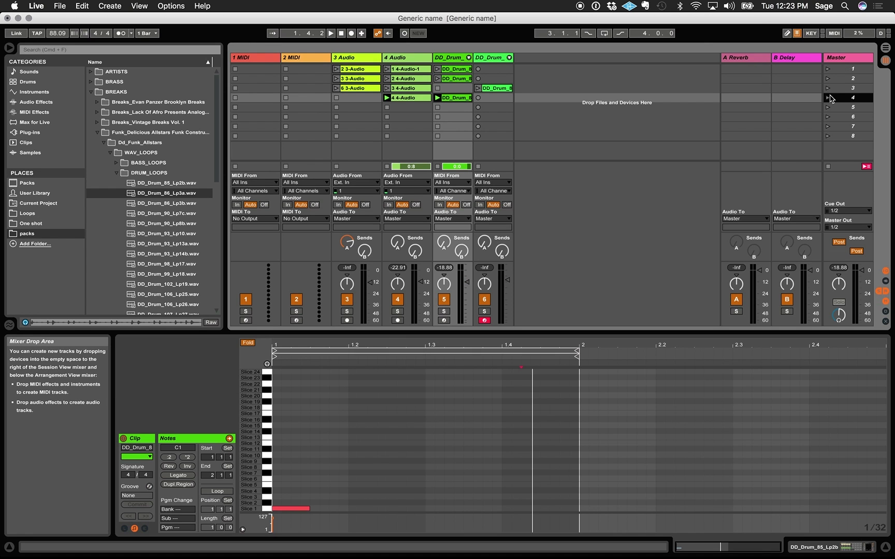
pyautogui.click(828, 98)
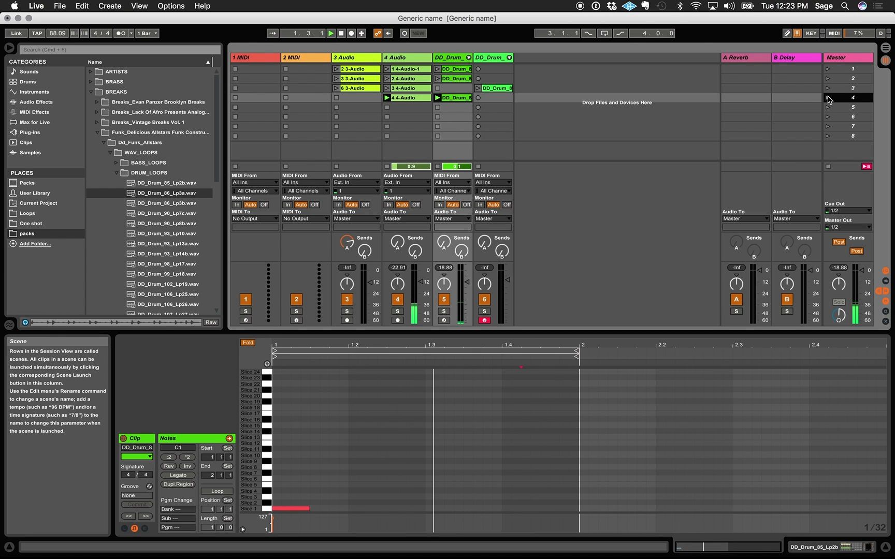